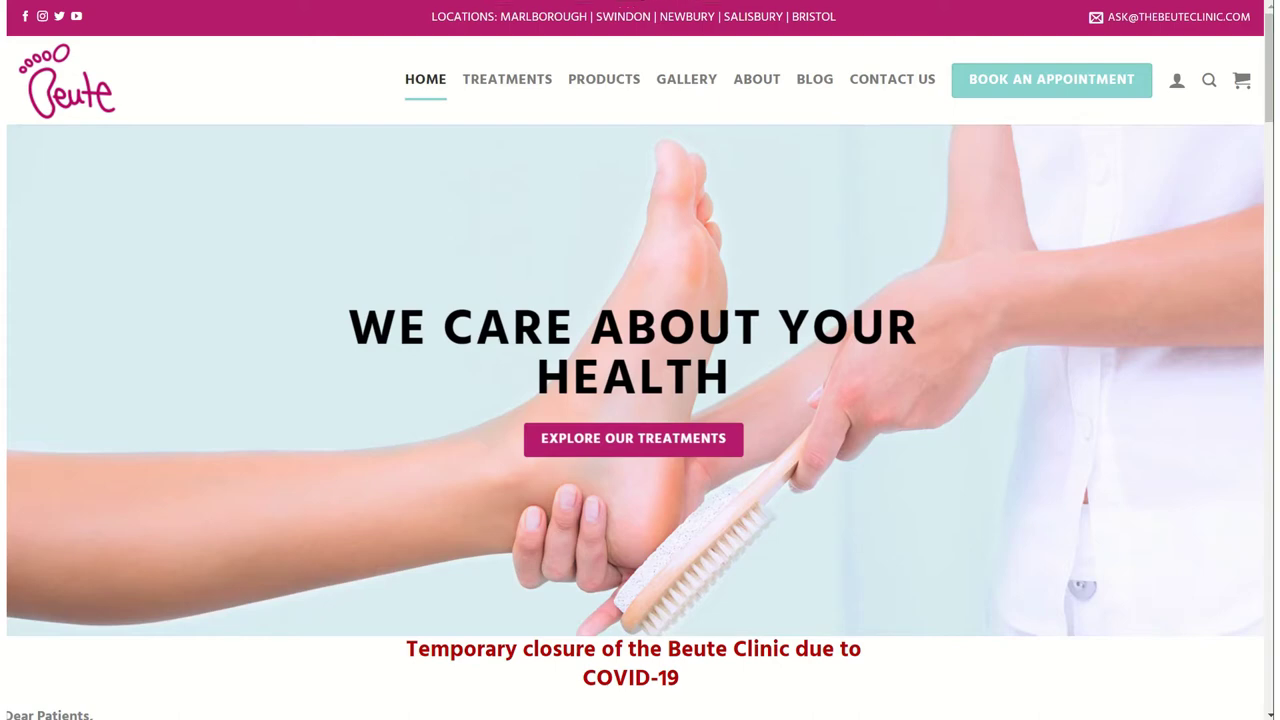
Open the Beute Clinic Contact Us page with the enquiry form and four clinic locations.
{"action": "left_click", "coordinate": [1080, 90]}
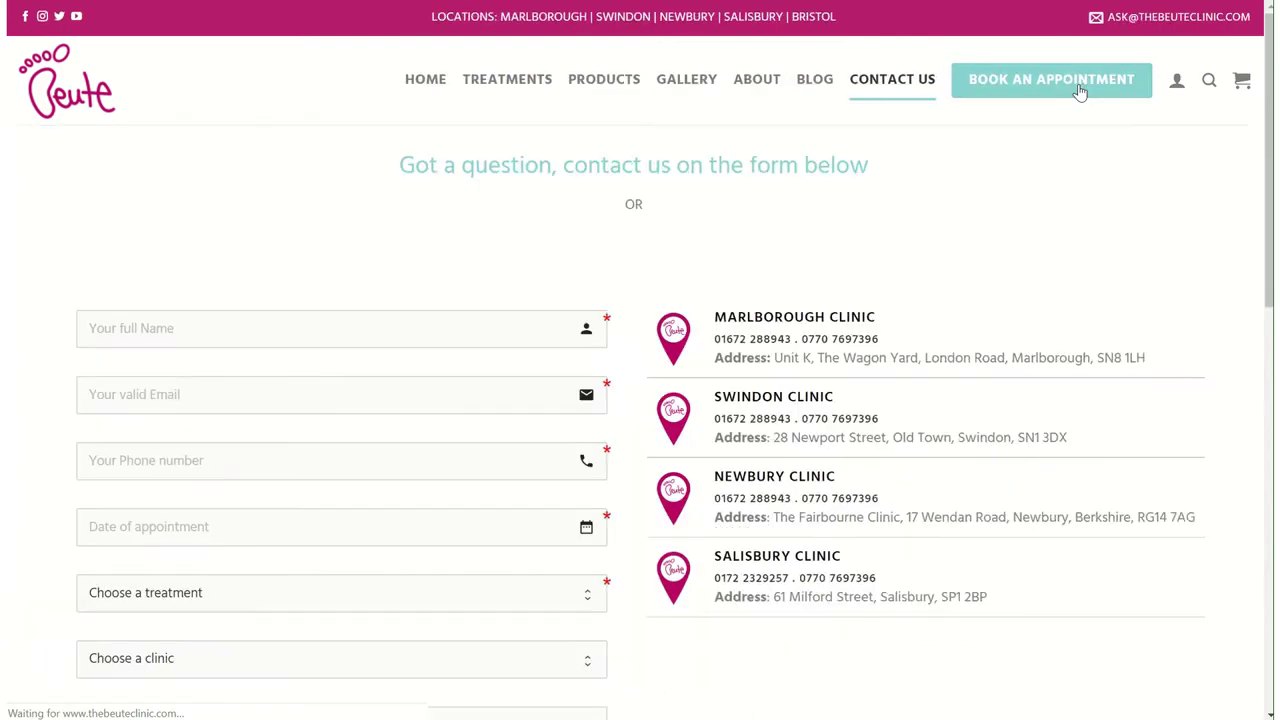
{"action": "scroll", "coordinate": [1080, 91], "scroll_direction": "down", "scroll_amount": 2}
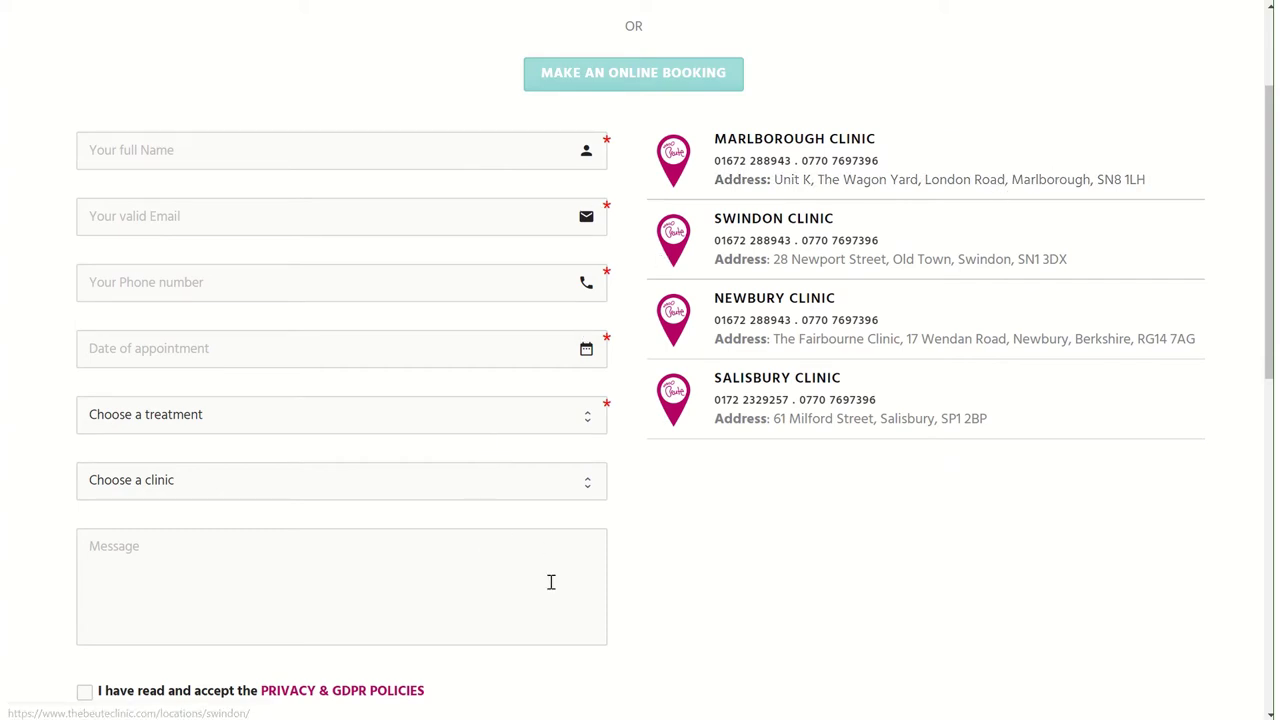
{"action": "scroll", "coordinate": [1186, 320], "scroll_direction": "up", "scroll_amount": 2}
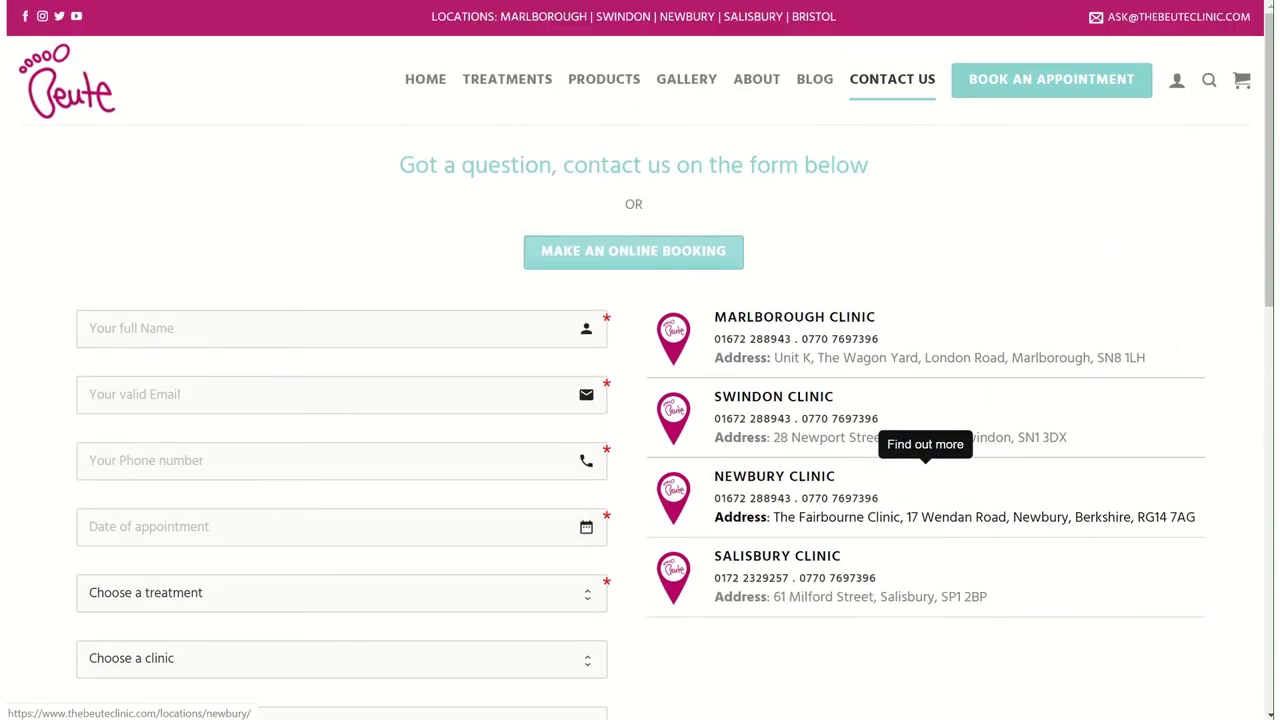
Launch the online booking, dismiss the Covid notice, and choose the Beute Clinic Marlborough location.
{"action": "left_click", "coordinate": [685, 272]}
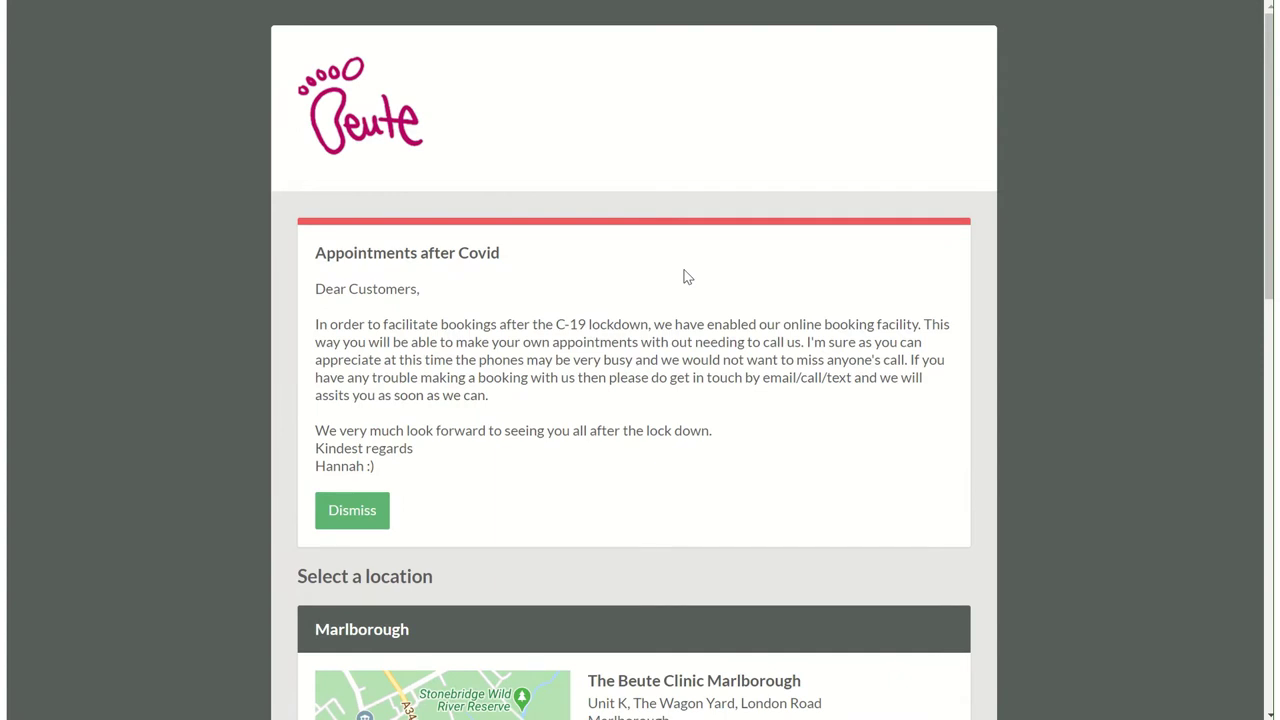
{"action": "scroll", "coordinate": [693, 345], "scroll_direction": "down", "scroll_amount": 1}
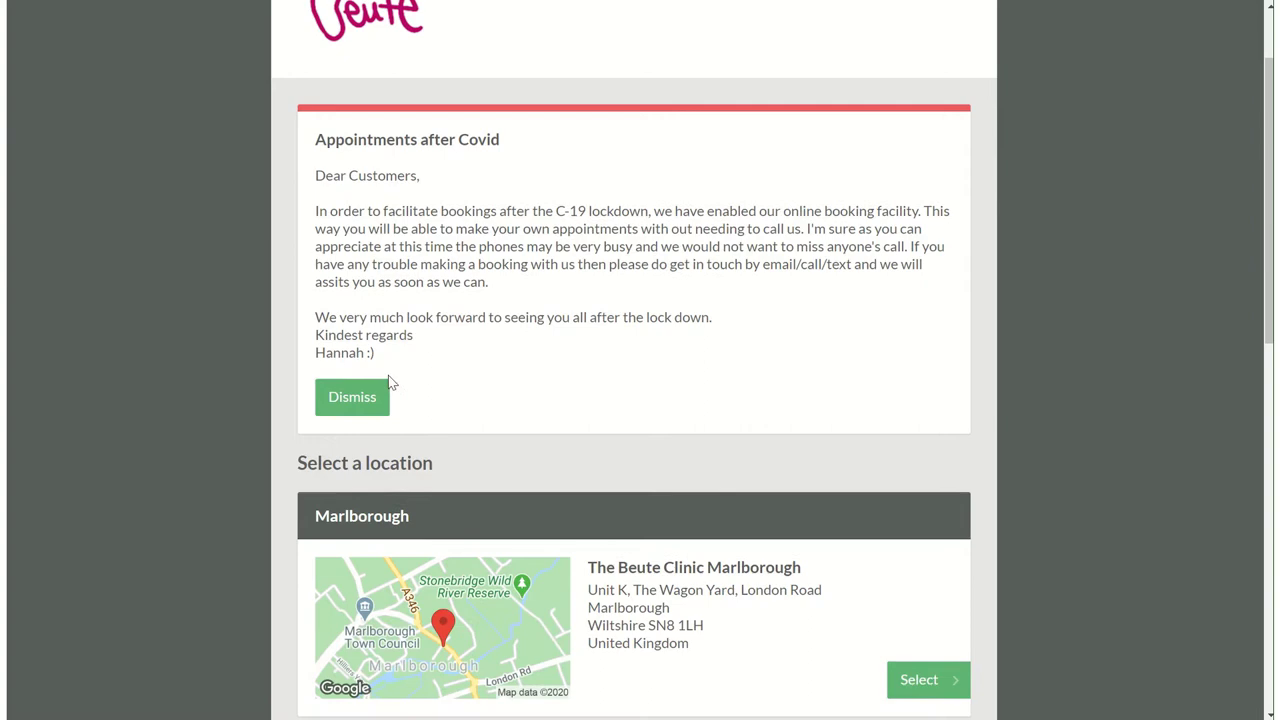
{"action": "left_click", "coordinate": [370, 398]}
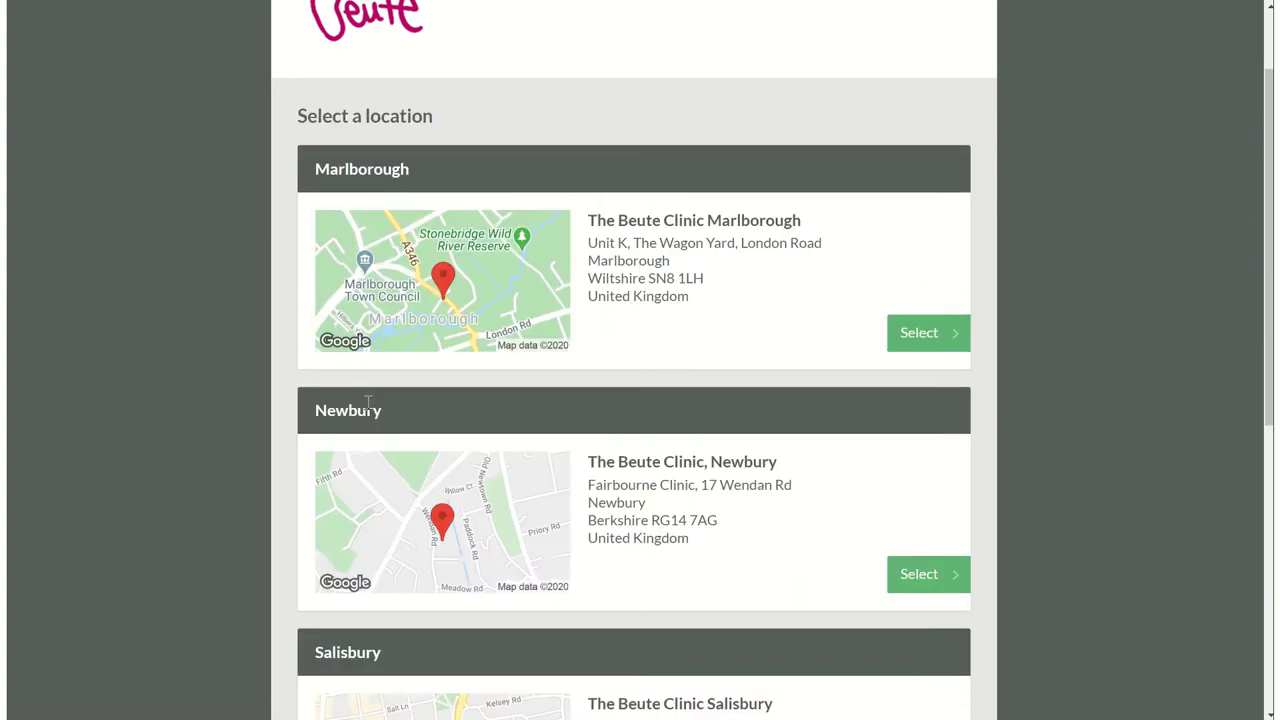
{"action": "scroll", "coordinate": [368, 403], "scroll_direction": "down", "scroll_amount": 5}
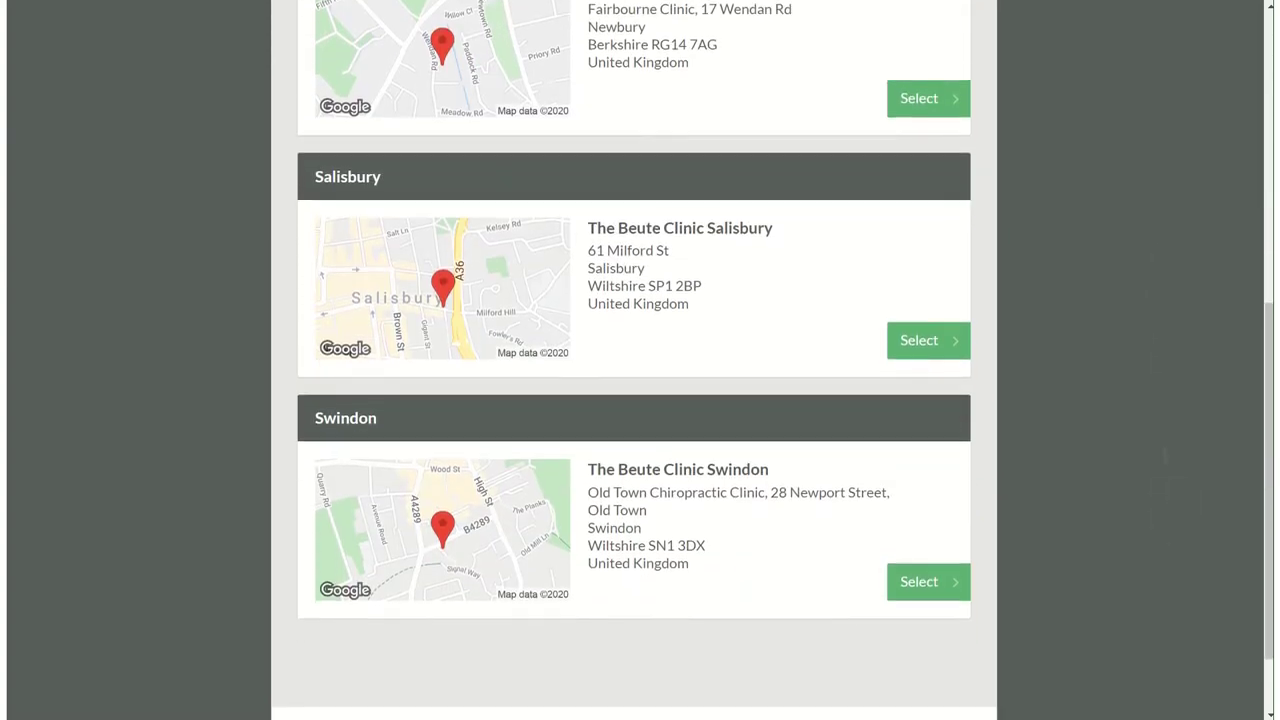
{"action": "scroll", "coordinate": [634, 360], "scroll_direction": "up", "scroll_amount": 3}
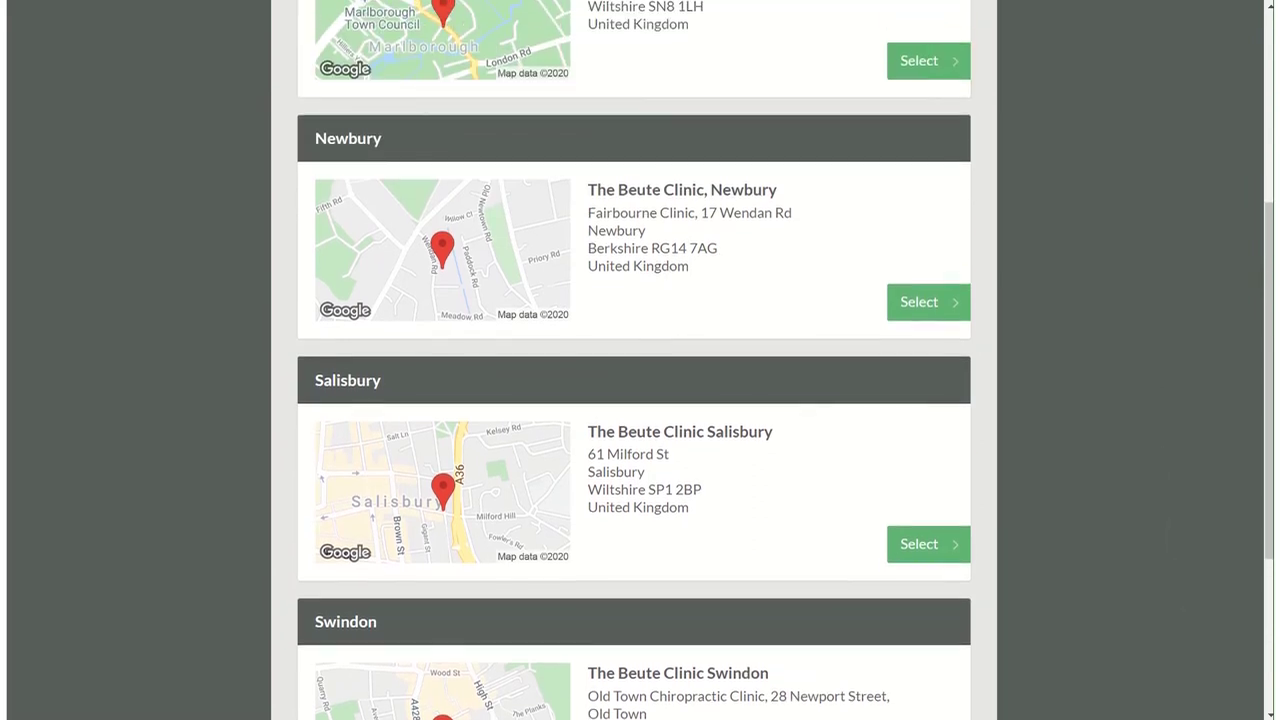
{"action": "scroll", "coordinate": [634, 360], "scroll_direction": "up", "scroll_amount": 2}
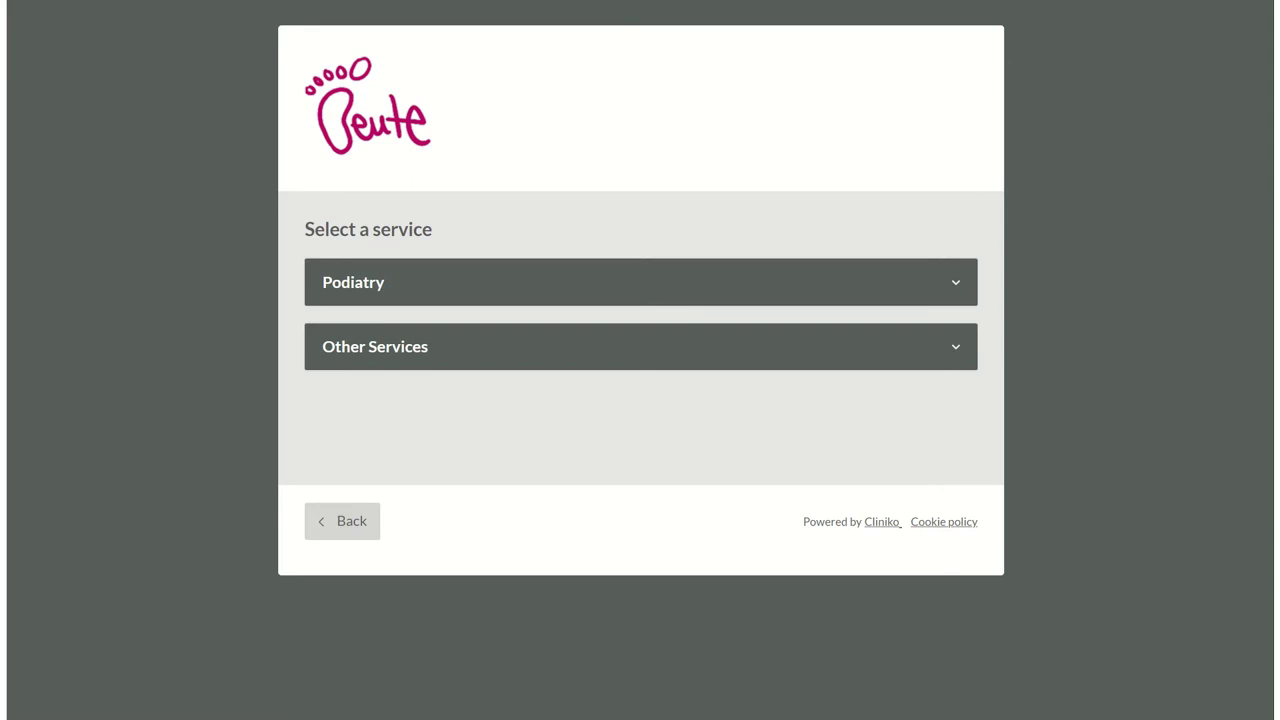
Browse Other Services and Podiatry, and read the 30-min clinic appointment description.
{"action": "left_click", "coordinate": [640, 346]}
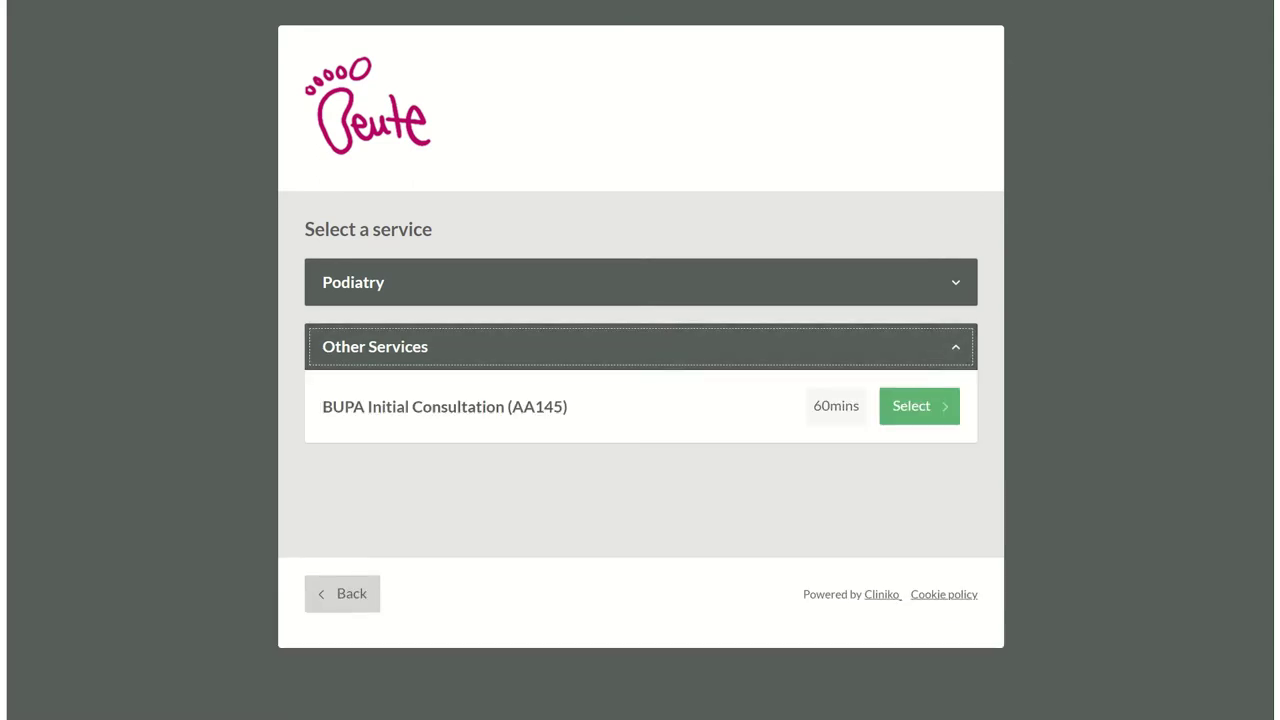
{"action": "key", "text": "Return"}
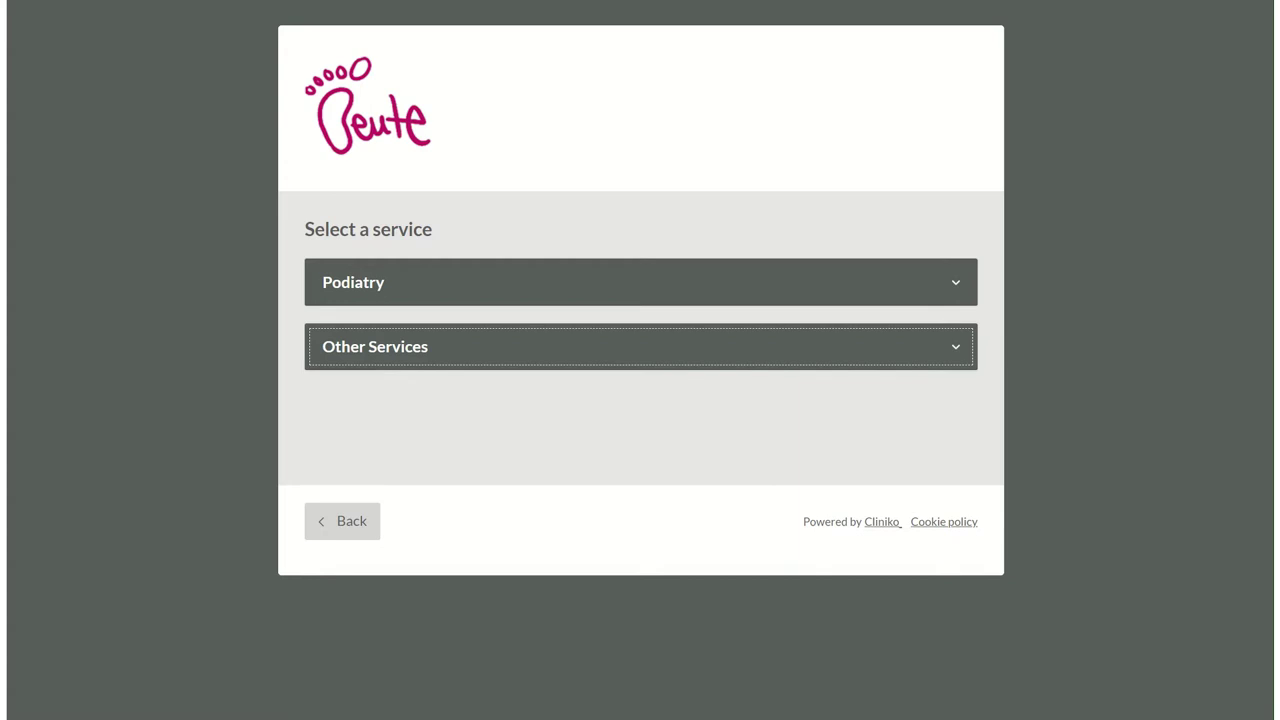
{"action": "key", "text": "shift+Tab"}
{"action": "key", "text": "Return"}
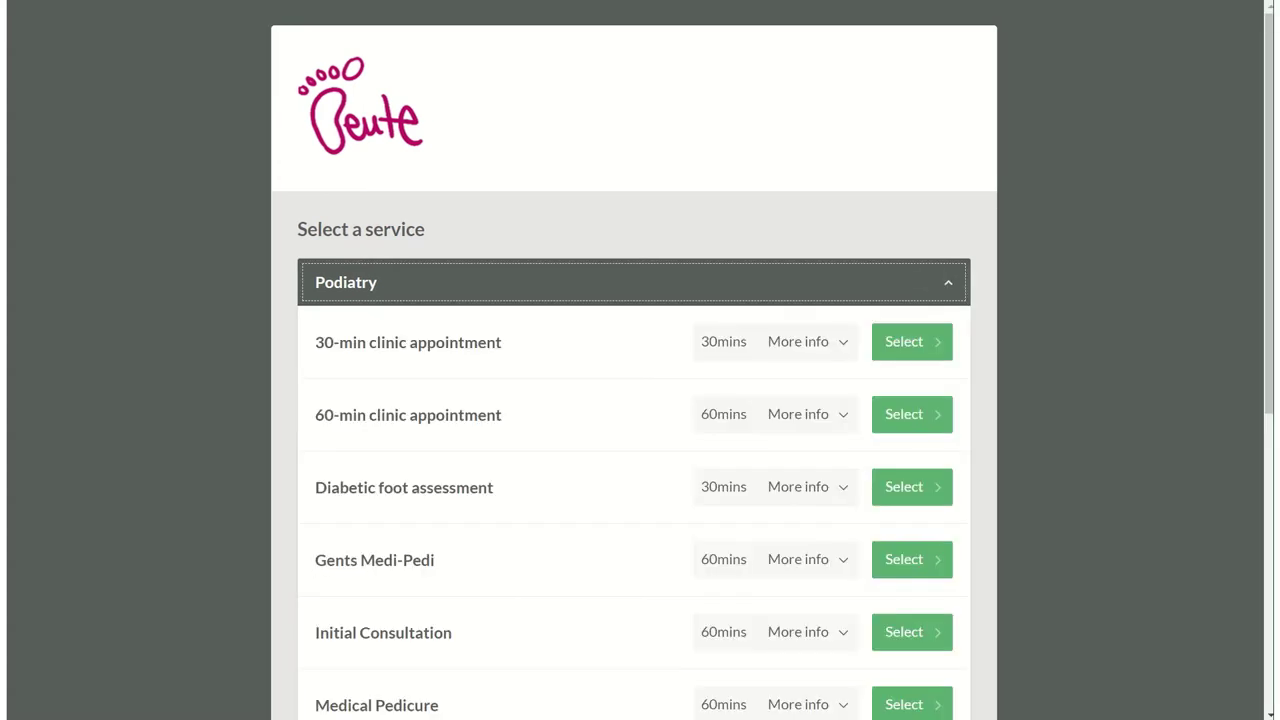
{"action": "key", "text": "Down"}
{"action": "key", "text": "Down"}
{"action": "key", "text": "Down"}
{"action": "key", "text": "Down"}
{"action": "key", "text": "Down"}
{"action": "key", "text": "Down"}
{"action": "key", "text": "Down"}
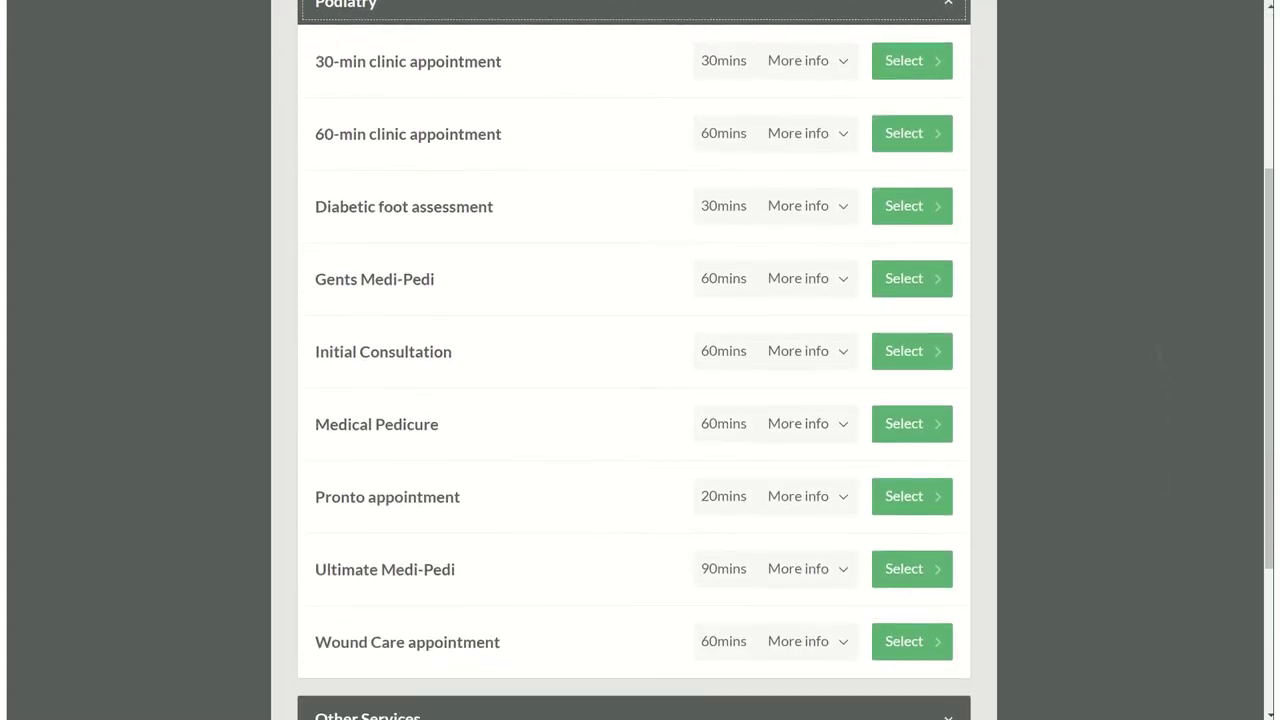
{"action": "key", "text": "Up"}
{"action": "key", "text": "Up"}
{"action": "key", "text": "Up"}
{"action": "key", "text": "Up"}
{"action": "key", "text": "Up"}
{"action": "key", "text": "Up"}
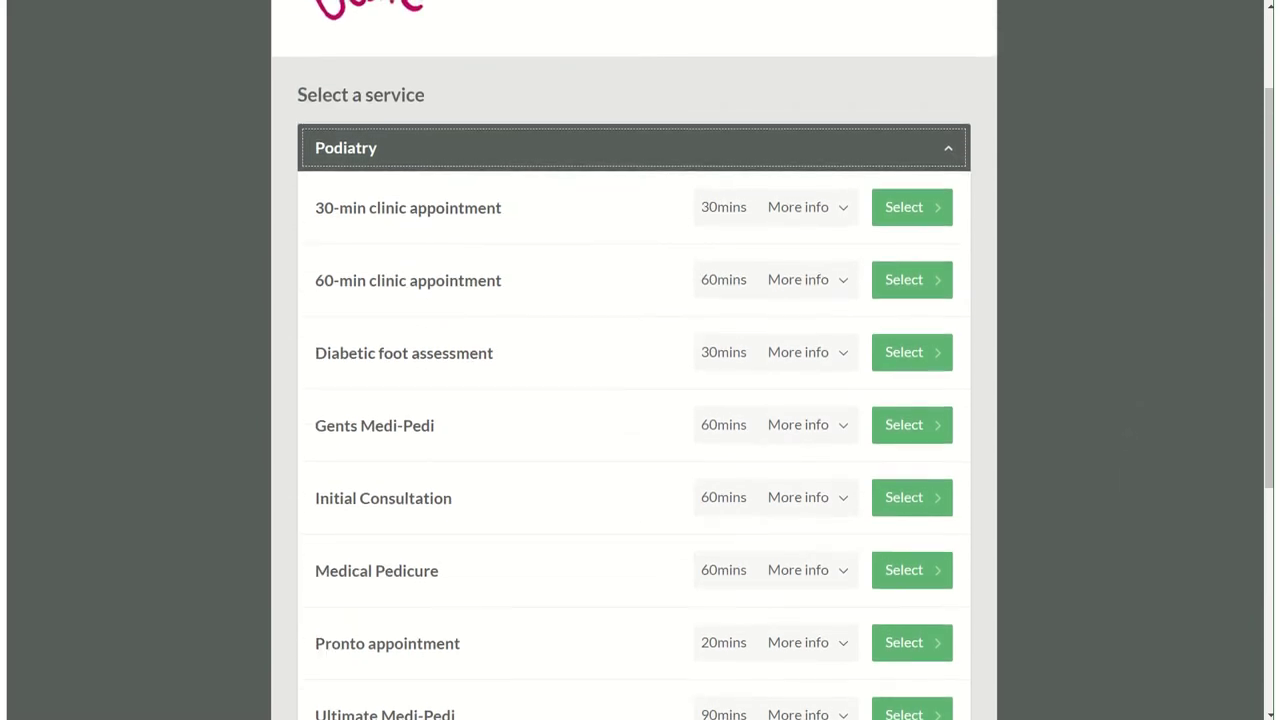
{"action": "key", "text": "Tab"}
{"action": "key", "text": "Return"}
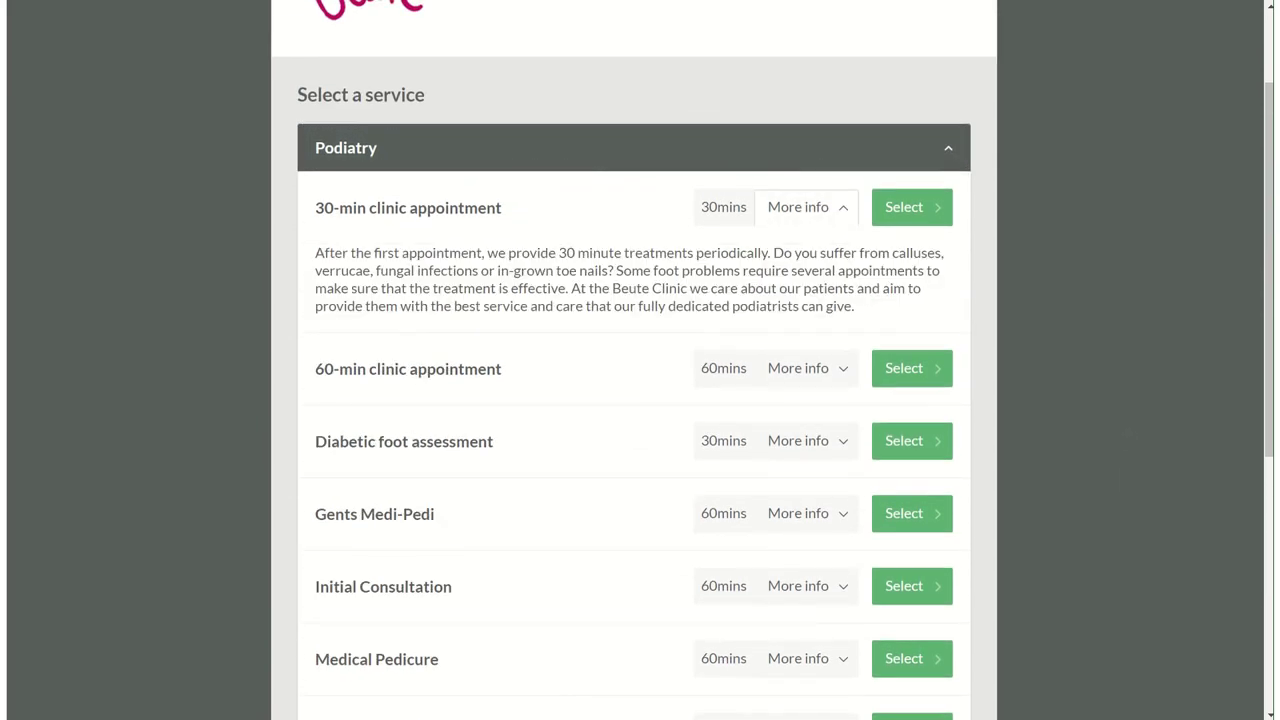
{"action": "key", "text": "Return"}
Select the 30-min clinic appointment and a practitioner to reach the April 2020 calendar.
{"action": "key", "text": "Tab"}
{"action": "key", "text": "Return"}
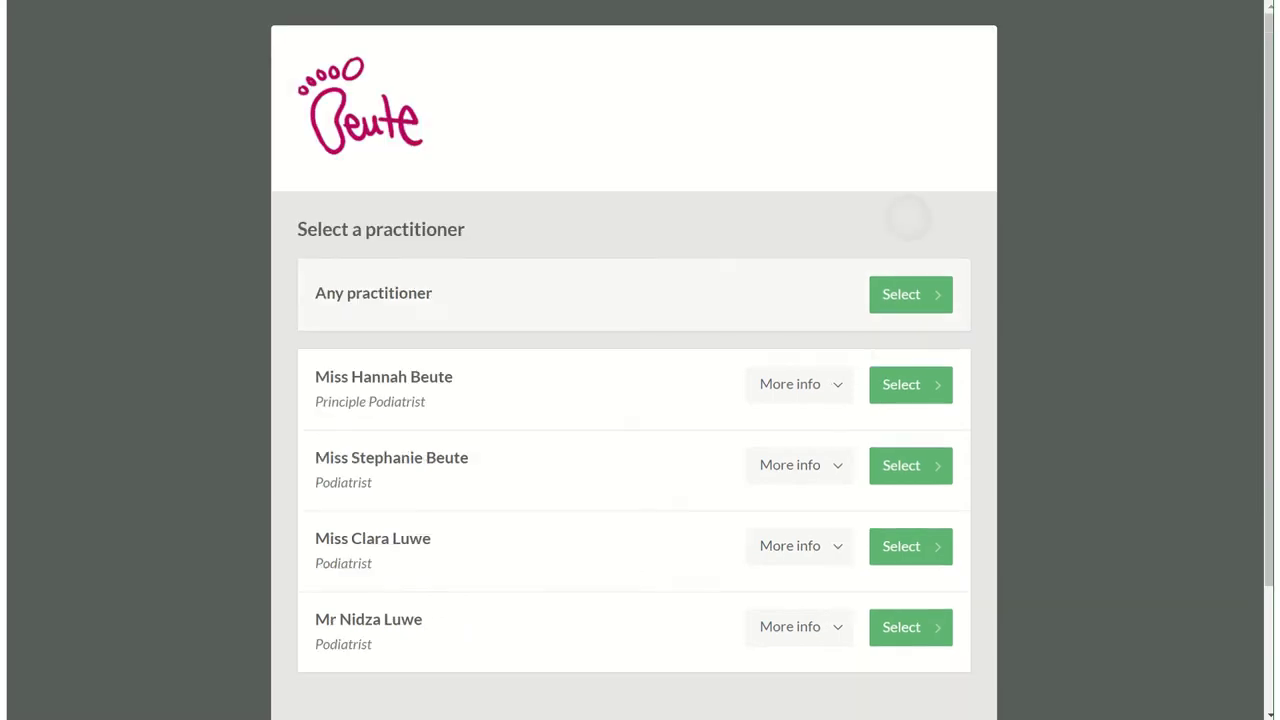
{"action": "key", "text": "Page_Down"}
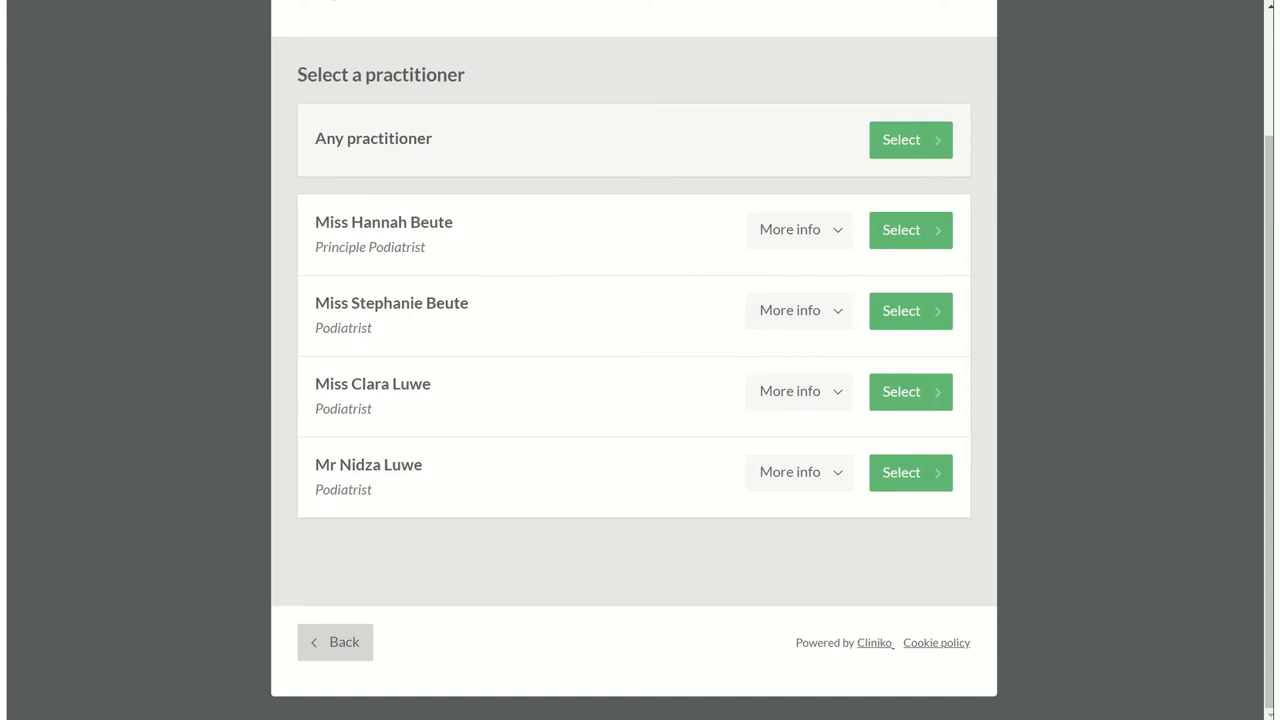
{"action": "key", "text": "Return"}
{"action": "key", "text": "Page_Down"}
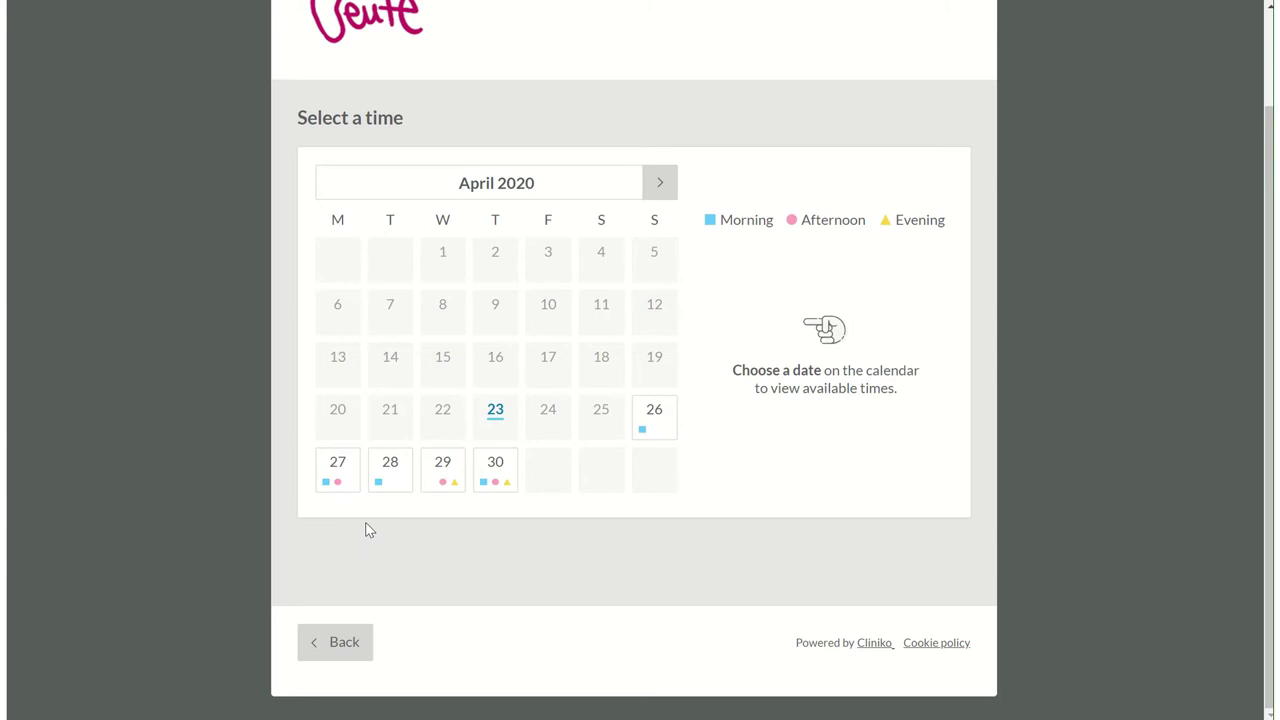
Pick 30 April 2020 in the calendar and book its 10:30am time slot.
{"action": "left_click", "coordinate": [494, 484]}
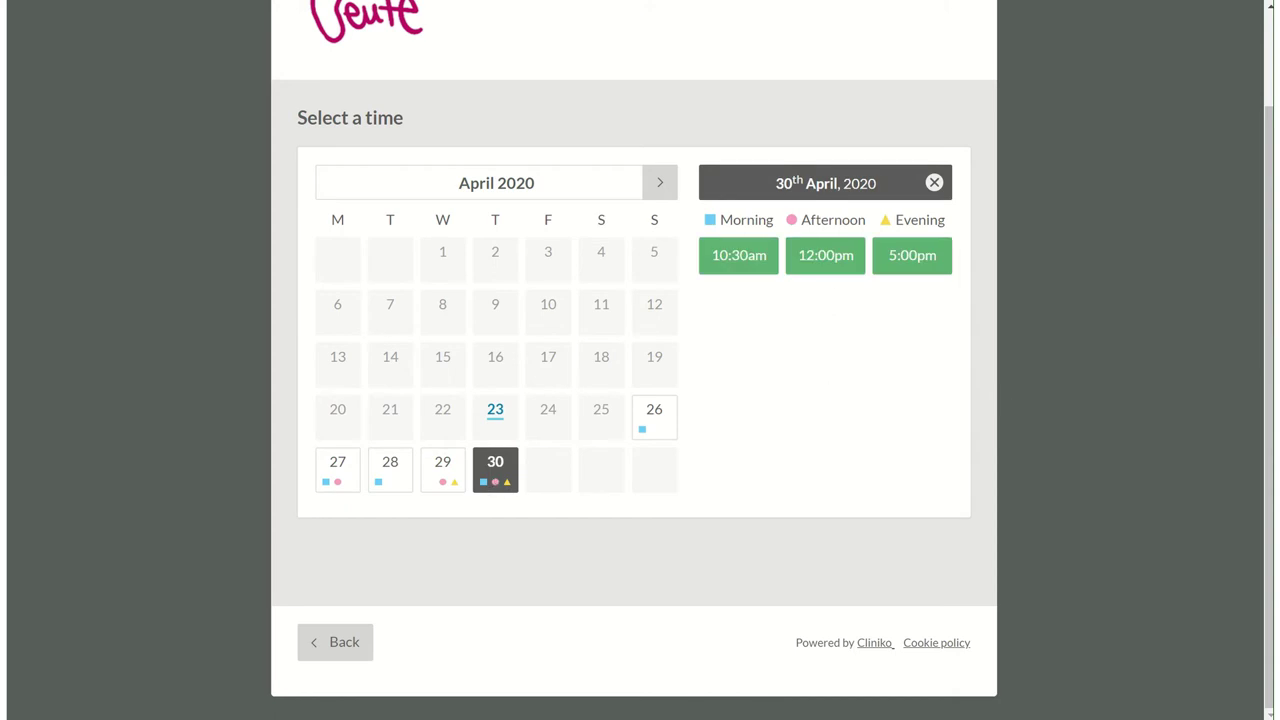
{"action": "left_click", "coordinate": [900, 257]}
Fill the patient's name and postal address from the saved autofill contact.
{"action": "left_click", "coordinate": [786, 291]}
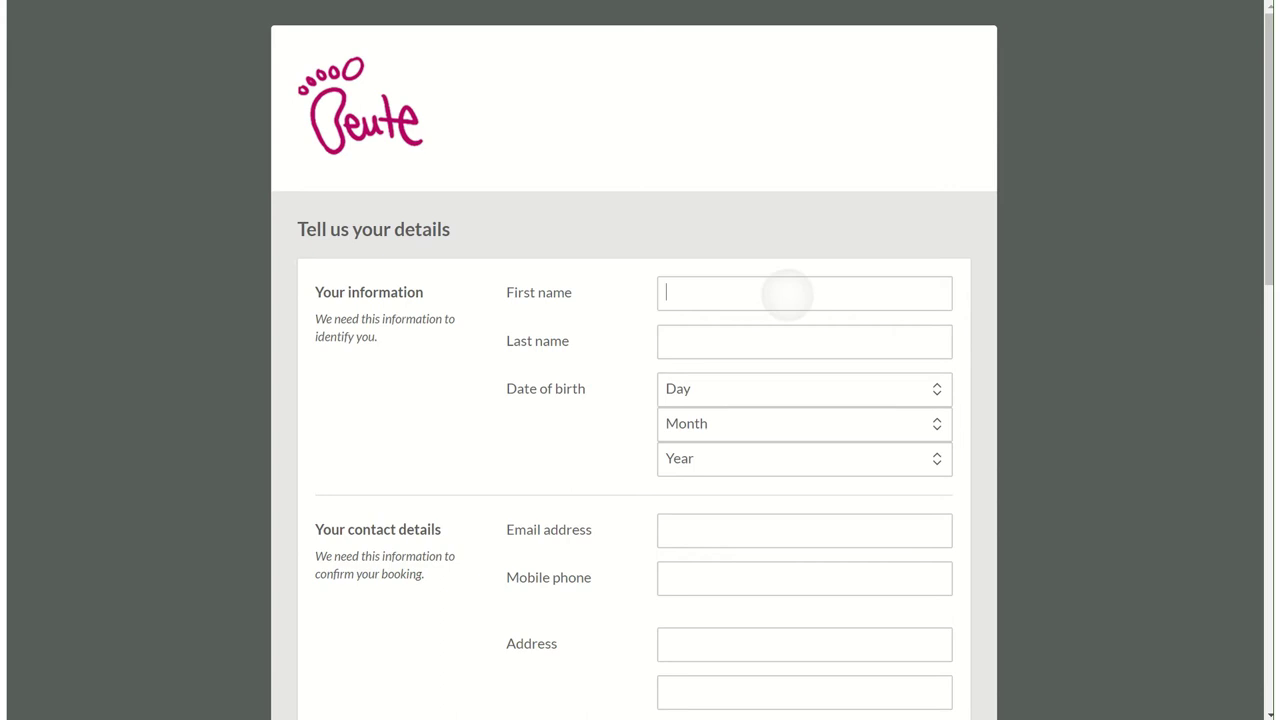
{"action": "key", "text": "Down"}
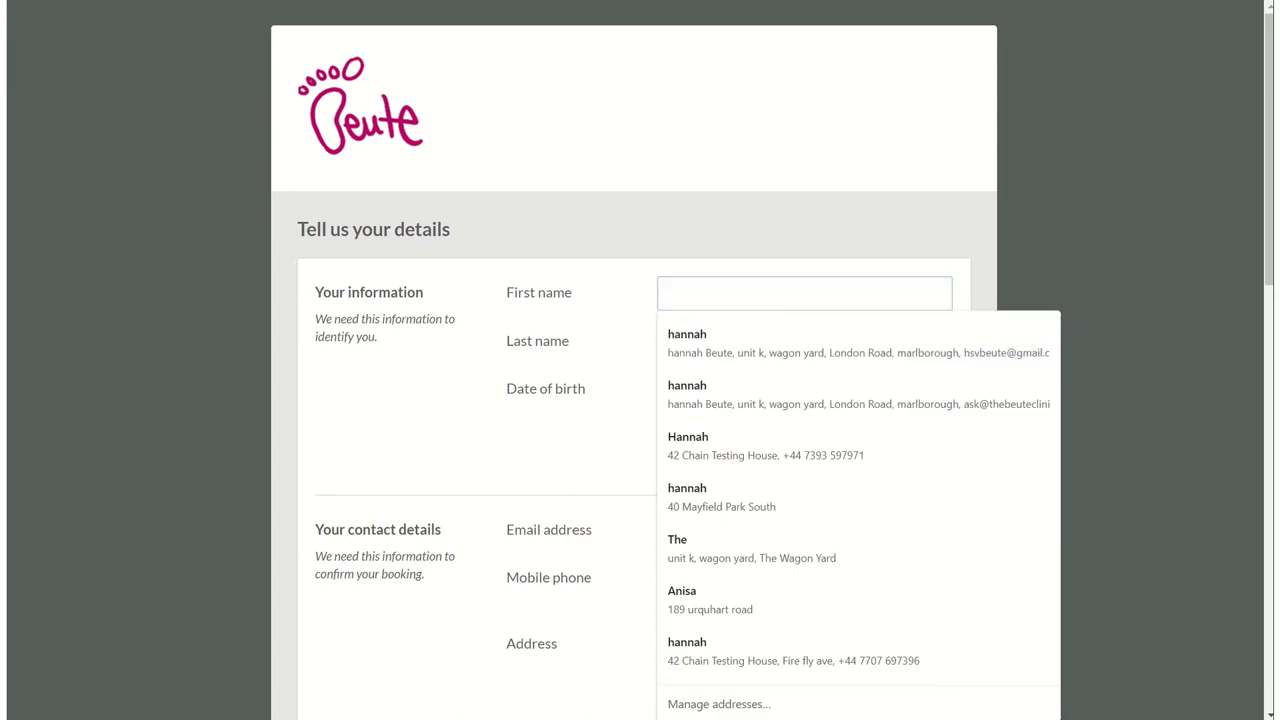
{"action": "scroll", "coordinate": [998, 337], "scroll_direction": "down", "scroll_amount": 2}
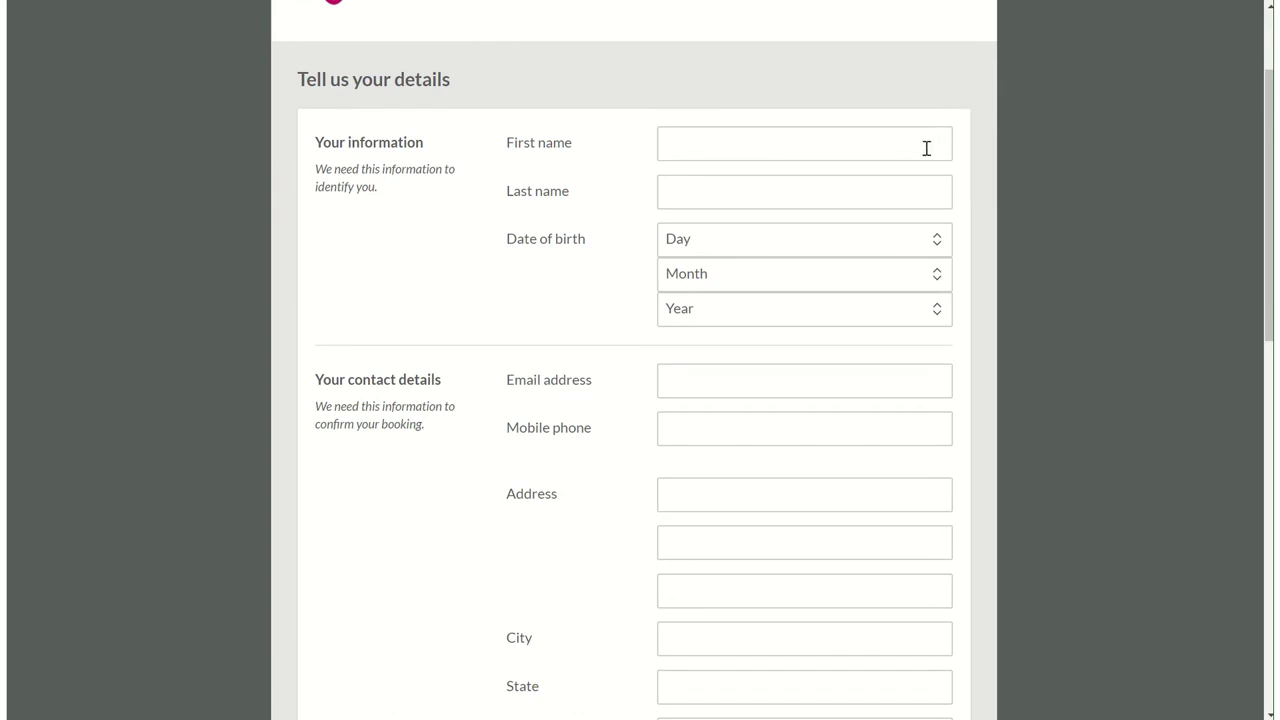
{"action": "left_click", "coordinate": [926, 148]}
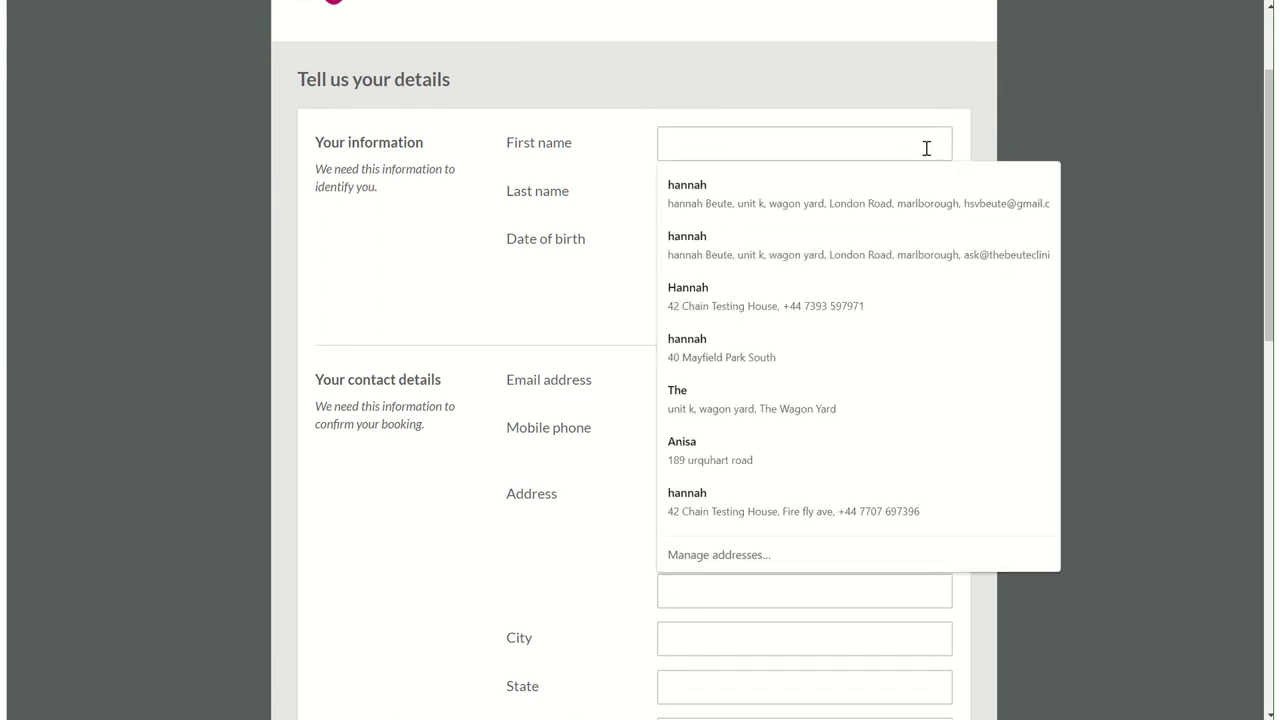
{"action": "left_click", "coordinate": [781, 194]}
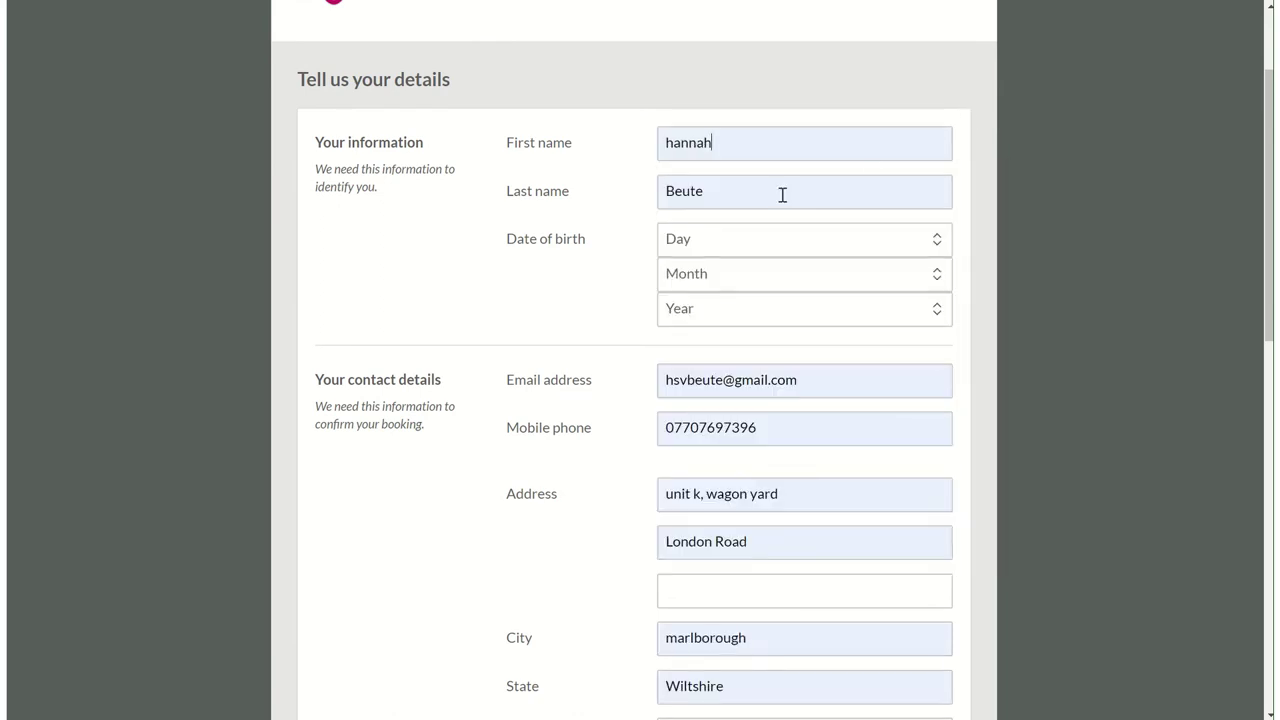
{"action": "scroll", "coordinate": [895, 292], "scroll_direction": "down", "scroll_amount": 2}
{"action": "scroll", "coordinate": [895, 292], "scroll_direction": "up", "scroll_amount": 1}
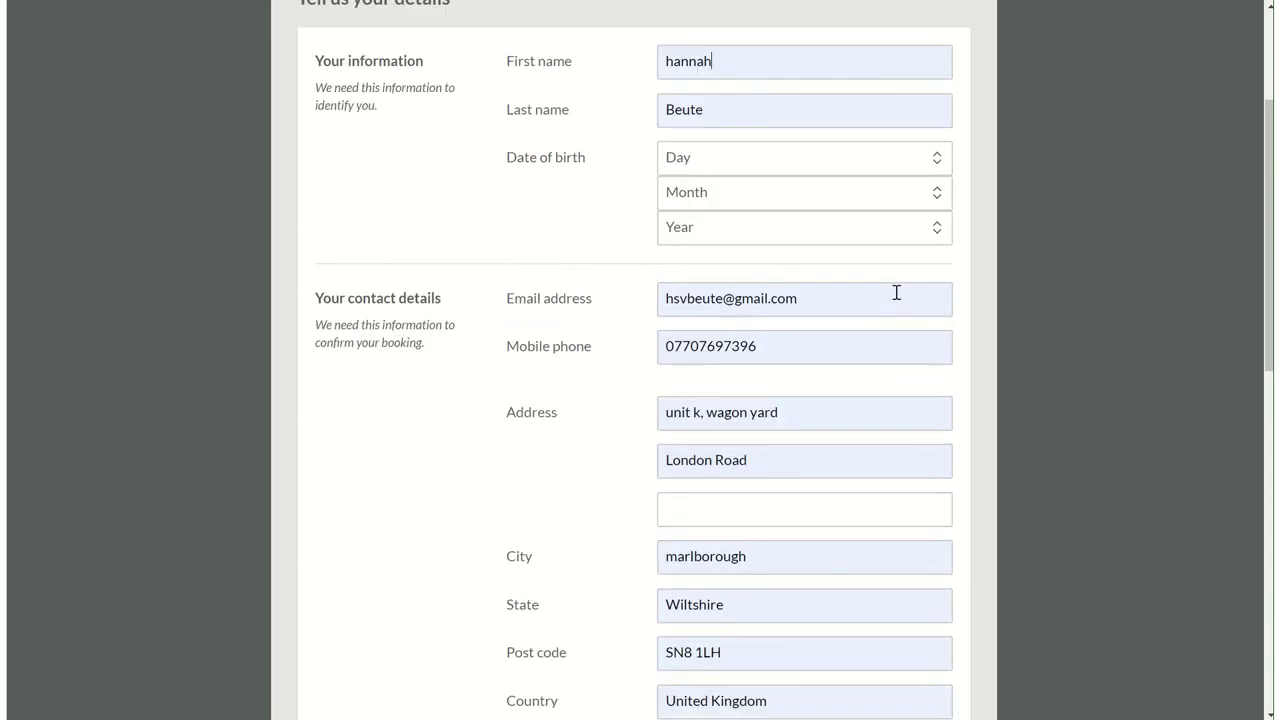
{"action": "scroll", "coordinate": [806, 220], "scroll_direction": "up", "scroll_amount": 1}
Set the date of birth to 6 Dec 1988.
{"action": "left_click", "coordinate": [797, 209]}
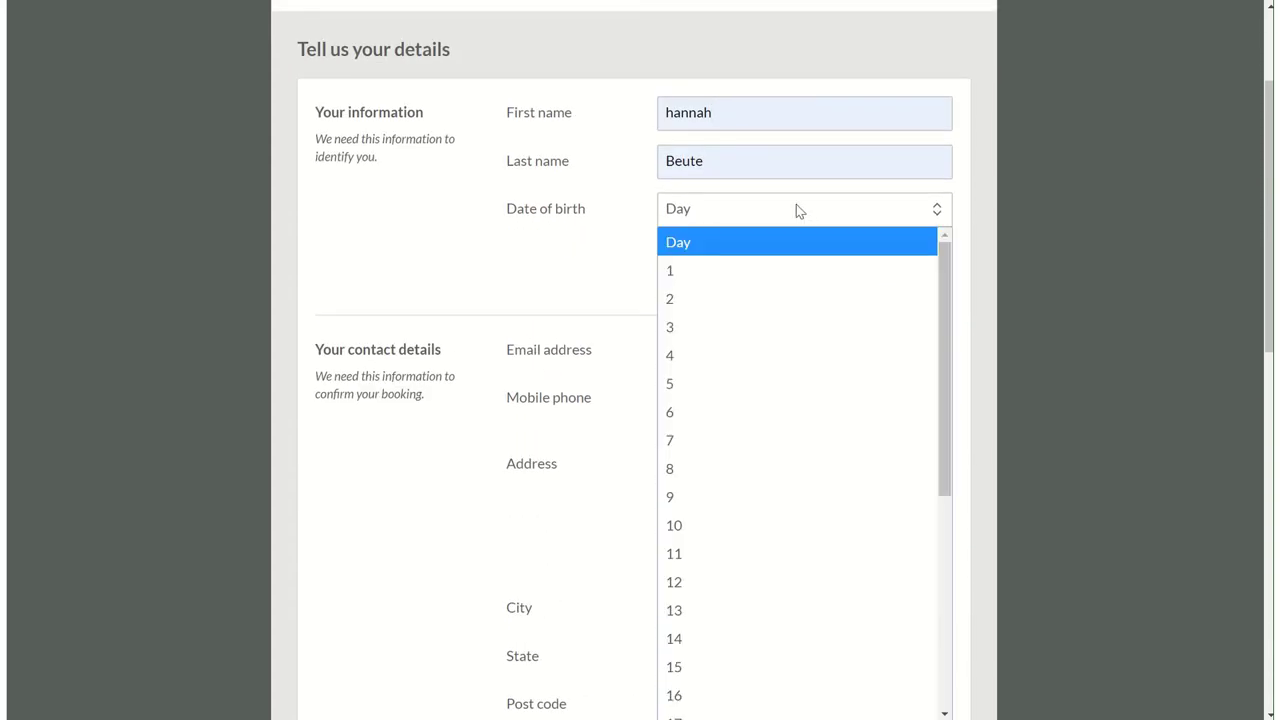
{"action": "key", "text": "6"}
{"action": "key", "text": "Return"}
{"action": "key", "text": "Tab"}
{"action": "key", "text": "alt+Down"}
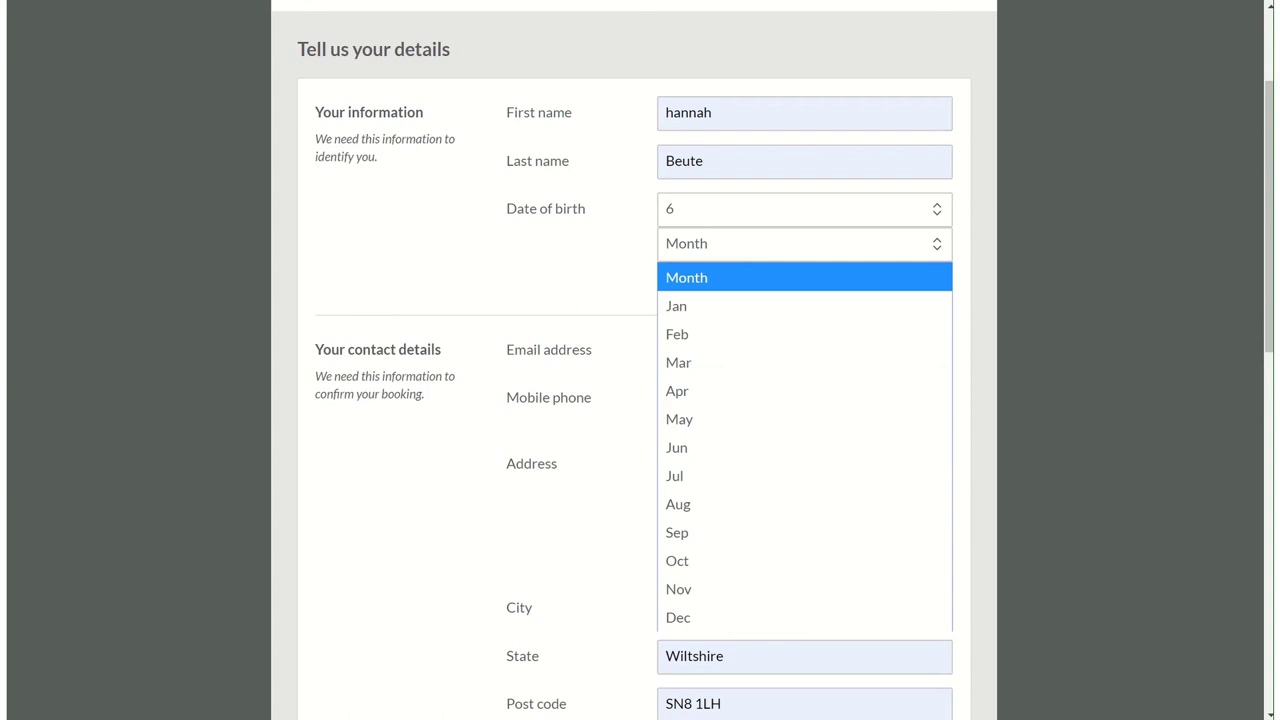
{"action": "key", "text": "d"}
{"action": "key", "text": "Return"}
{"action": "key", "text": "Tab"}
{"action": "key", "text": "alt+Down"}
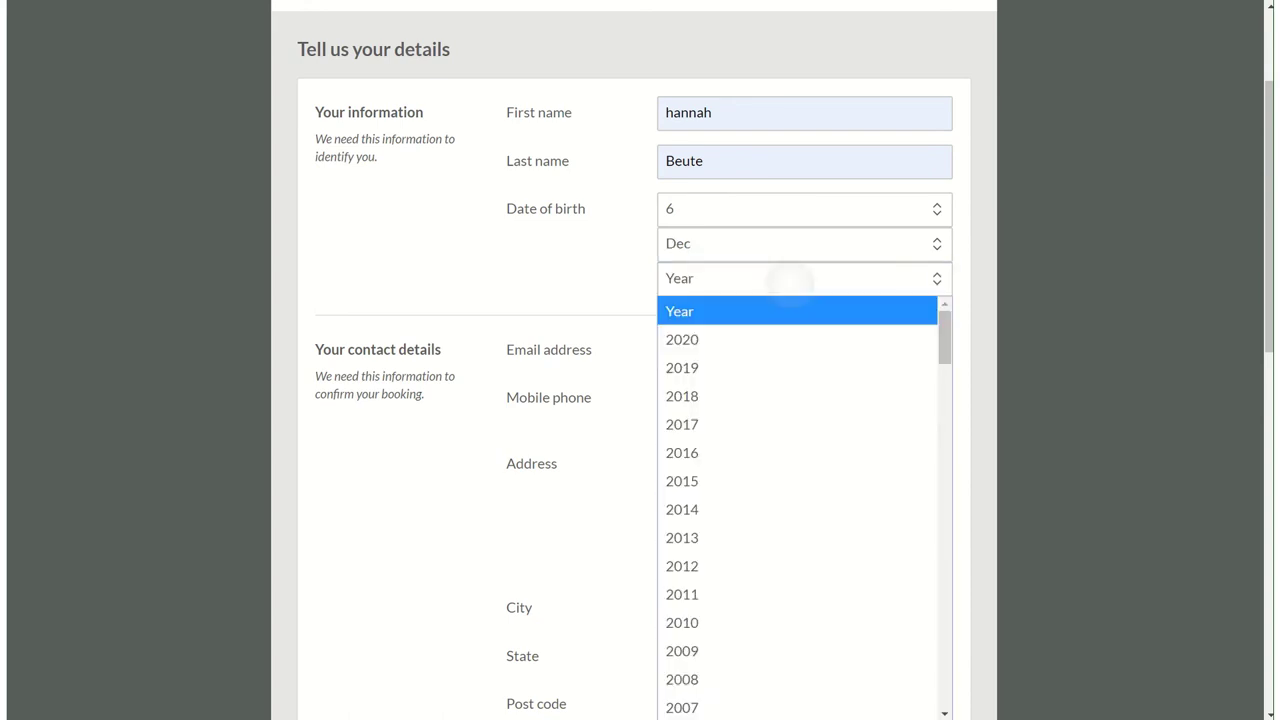
{"action": "key", "text": "1"}
{"action": "key", "text": "9"}
{"action": "key", "text": "9"}
{"action": "key", "text": "9"}
{"action": "key", "text": "8"}
{"action": "key", "text": "8"}
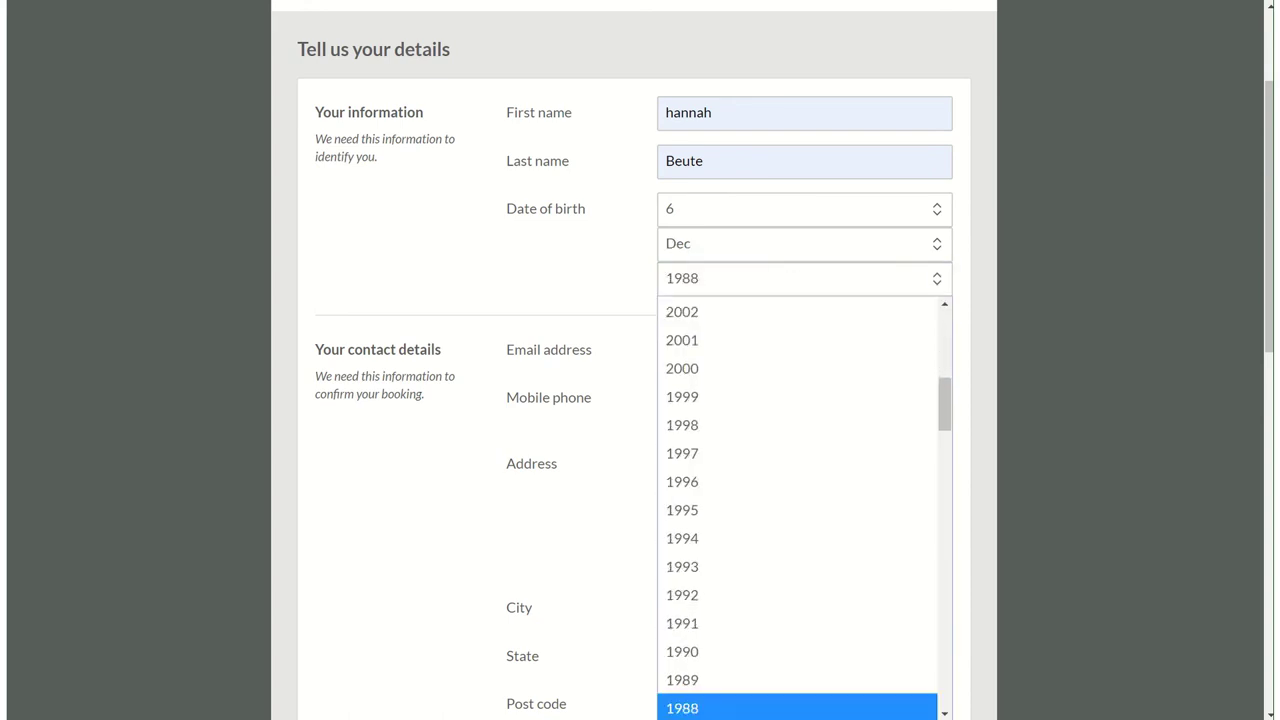
{"action": "key", "text": "Return"}
Accept the cancellation policy, leave Remember me unticked, and continue to Review & book.
{"action": "scroll", "coordinate": [640, 360], "scroll_direction": "down", "scroll_amount": 4}
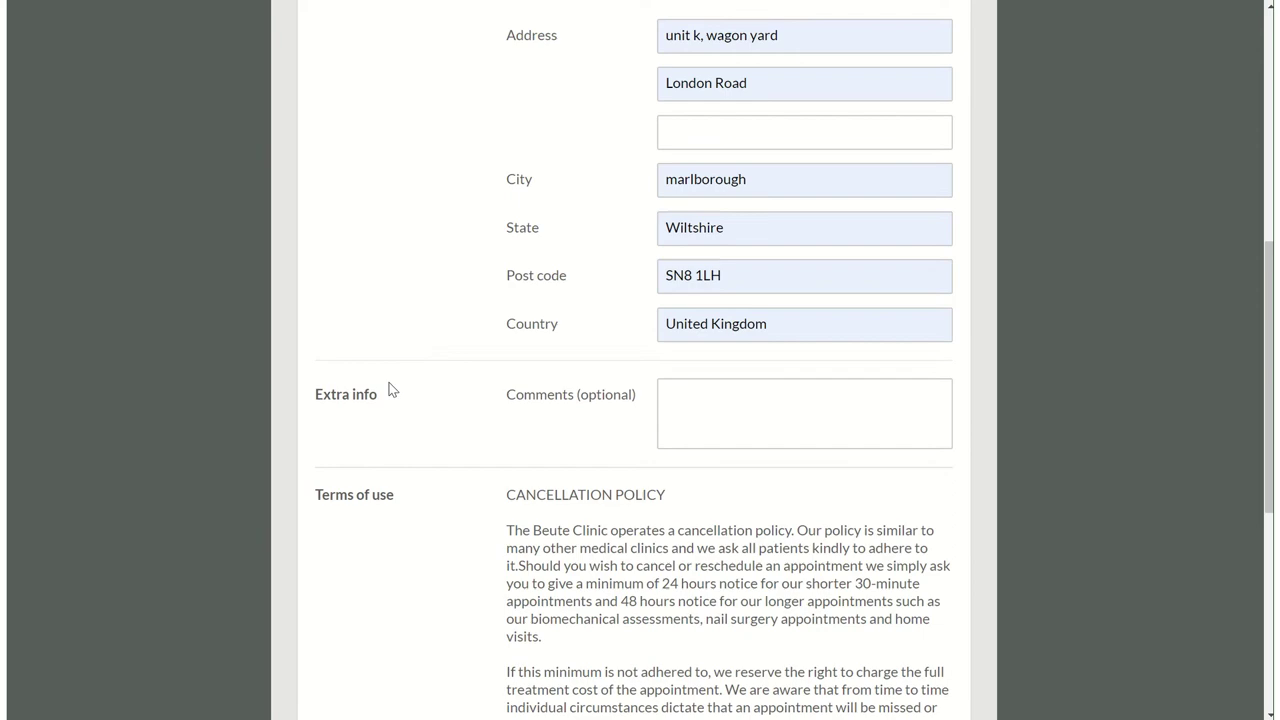
{"action": "scroll", "coordinate": [392, 390], "scroll_direction": "down", "scroll_amount": 5}
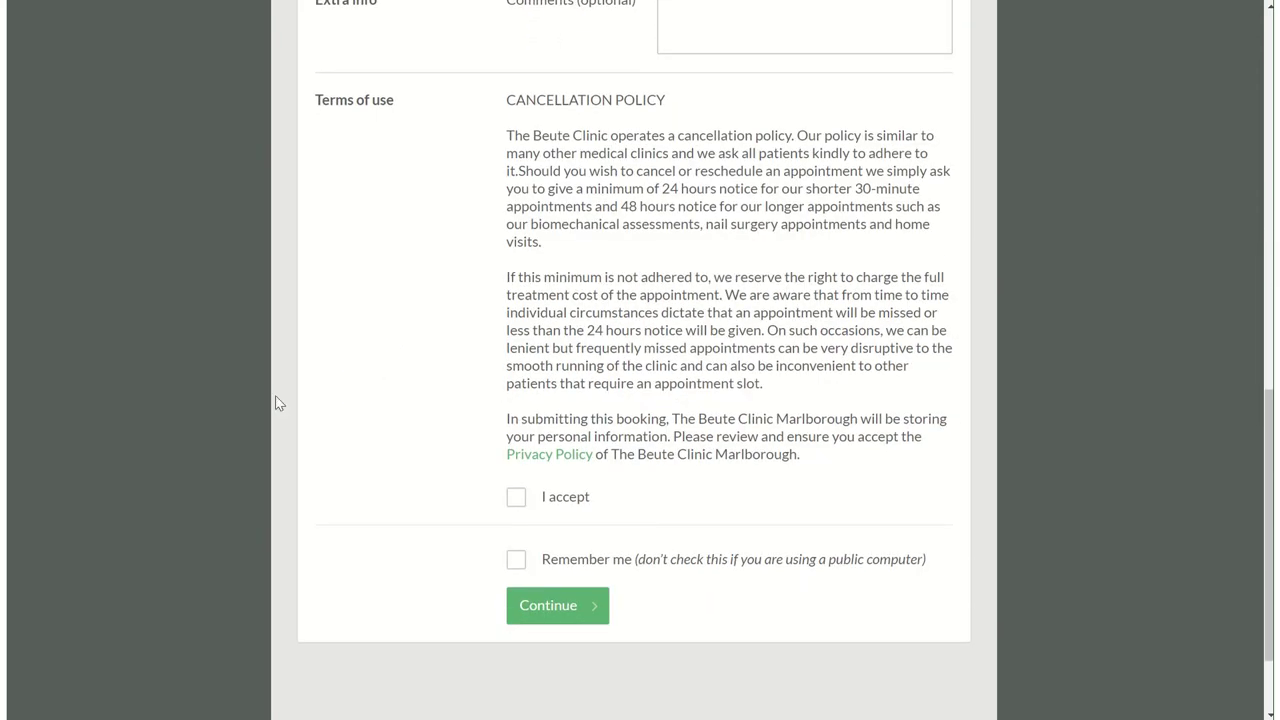
{"action": "left_click", "coordinate": [512, 505]}
{"action": "left_click", "coordinate": [514, 566]}
{"action": "left_click", "coordinate": [514, 566]}
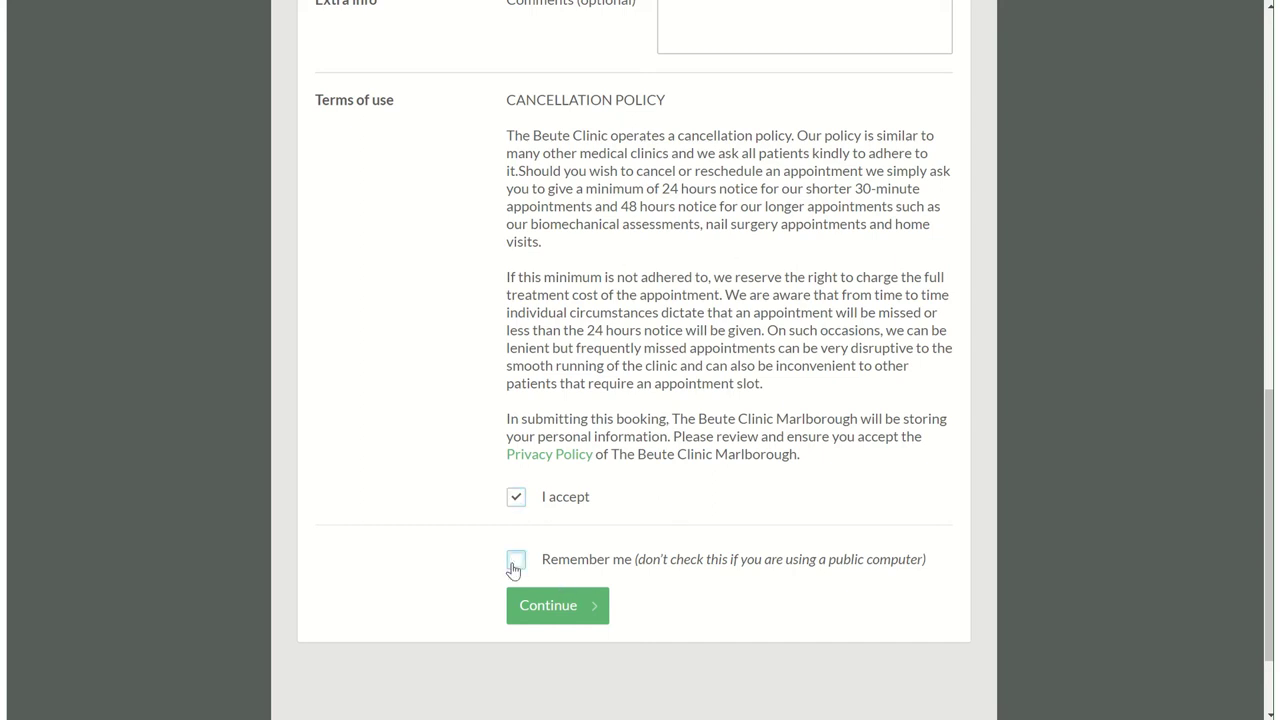
{"action": "left_click", "coordinate": [557, 605]}
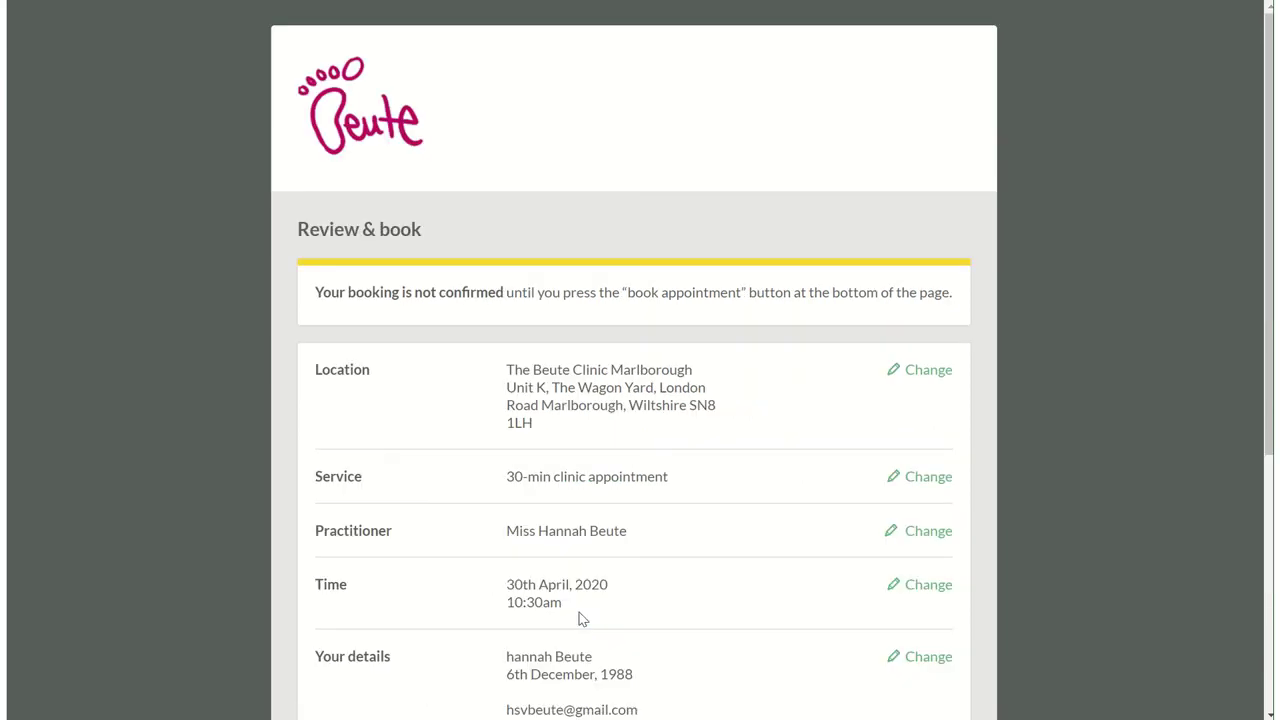
Confirm the 30-min clinic appointment on 30 April 2020 at 10:30am with Book appointment.
{"action": "scroll", "coordinate": [582, 620], "scroll_direction": "down", "scroll_amount": 2}
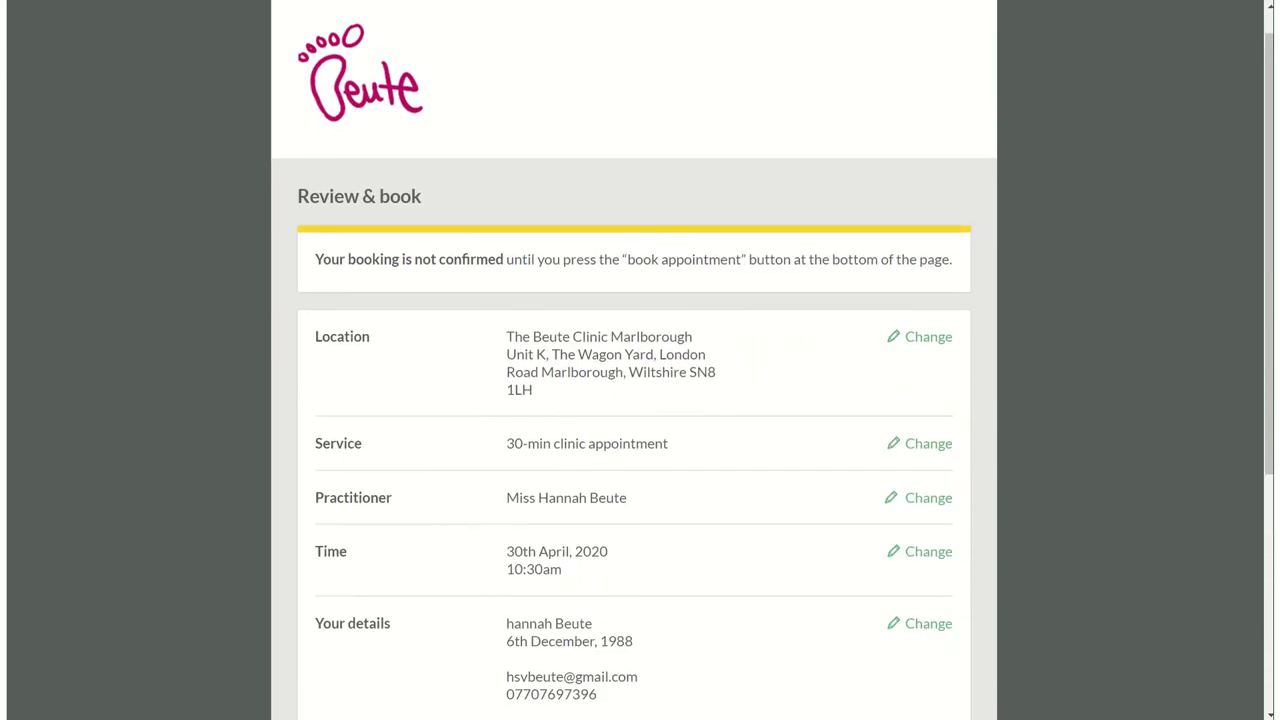
{"action": "scroll", "coordinate": [634, 360], "scroll_direction": "down", "scroll_amount": 2}
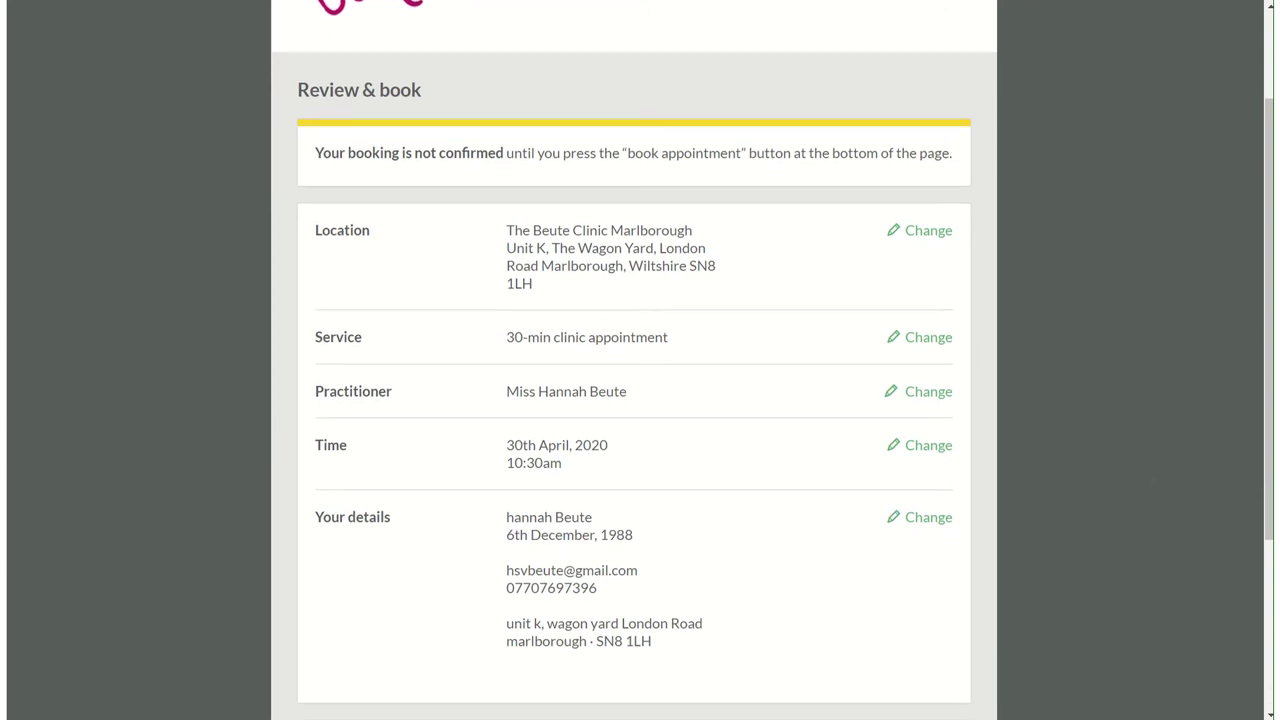
{"action": "scroll", "coordinate": [634, 360], "scroll_direction": "down", "scroll_amount": 2}
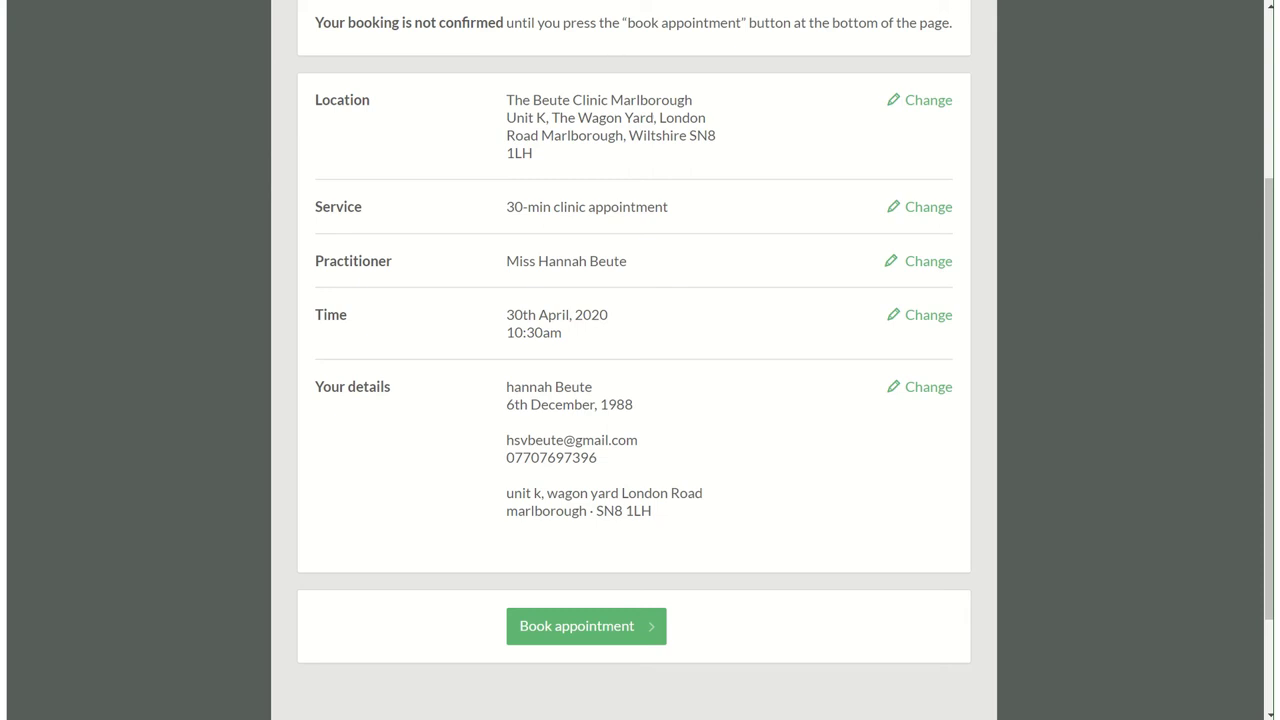
{"action": "key", "text": "Return"}
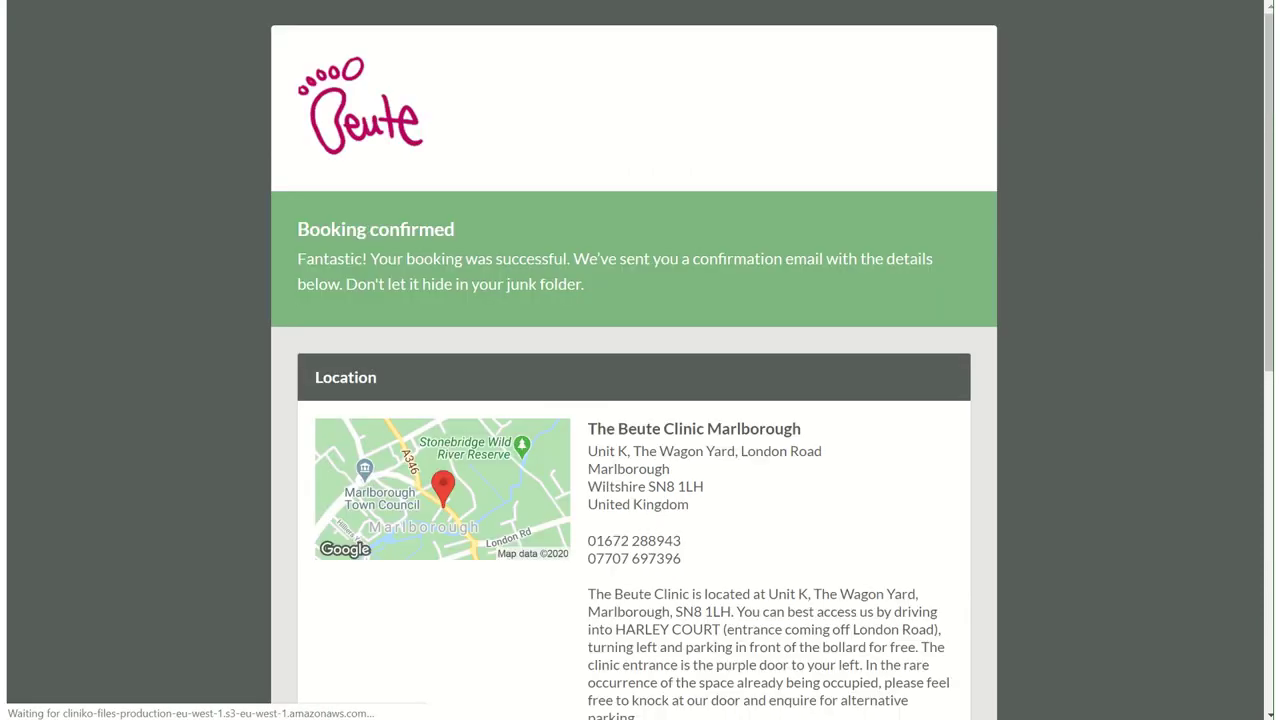
Review the Thu 30 Apr 2020 10:30AM Podiatry confirmation, then go back to the clinic website.
{"action": "scroll", "coordinate": [640, 360], "scroll_direction": "down", "scroll_amount": 3}
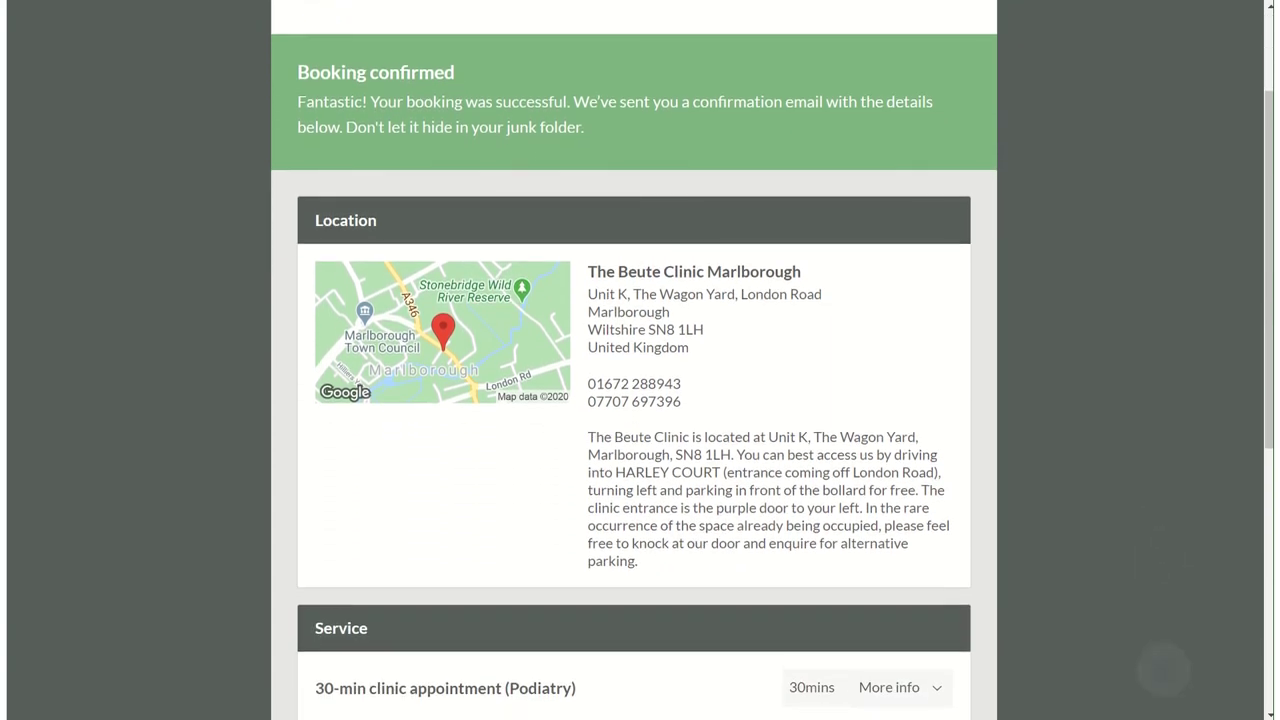
{"action": "scroll", "coordinate": [640, 360], "scroll_direction": "down", "scroll_amount": 2}
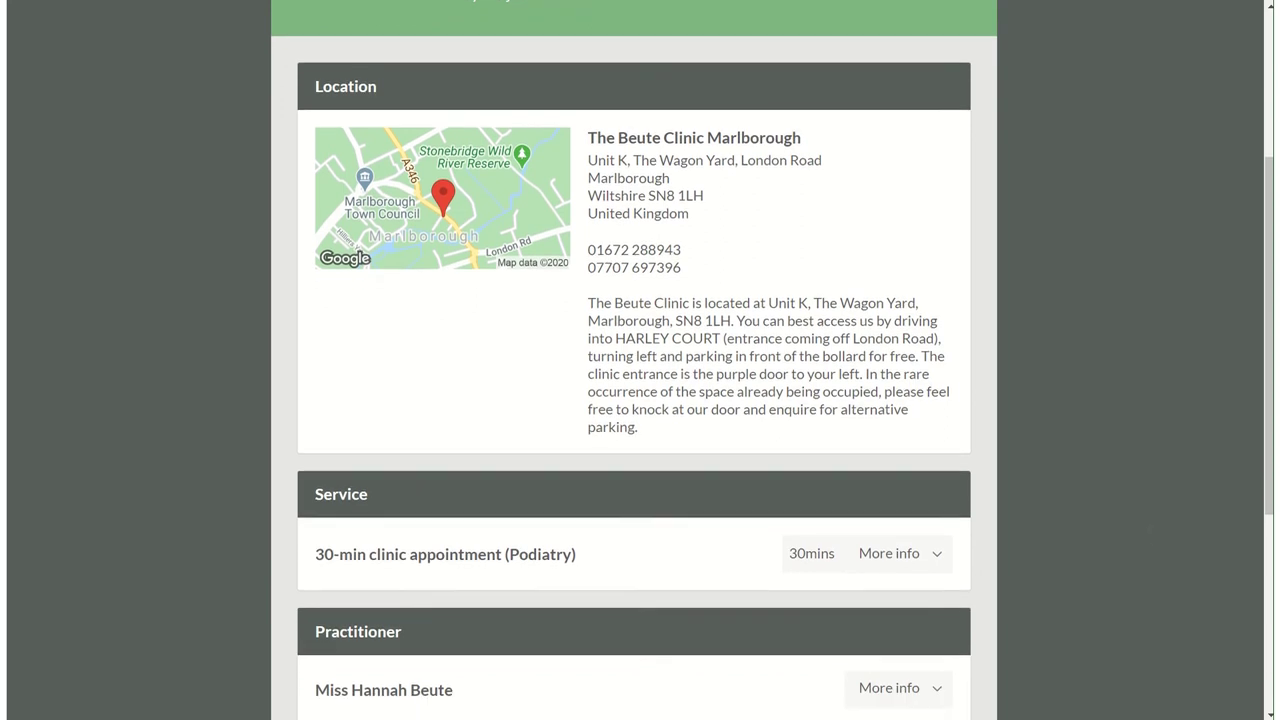
{"action": "scroll", "coordinate": [640, 360], "scroll_direction": "down", "scroll_amount": 1}
{"action": "scroll", "coordinate": [1147, 573], "scroll_direction": "down", "scroll_amount": 1}
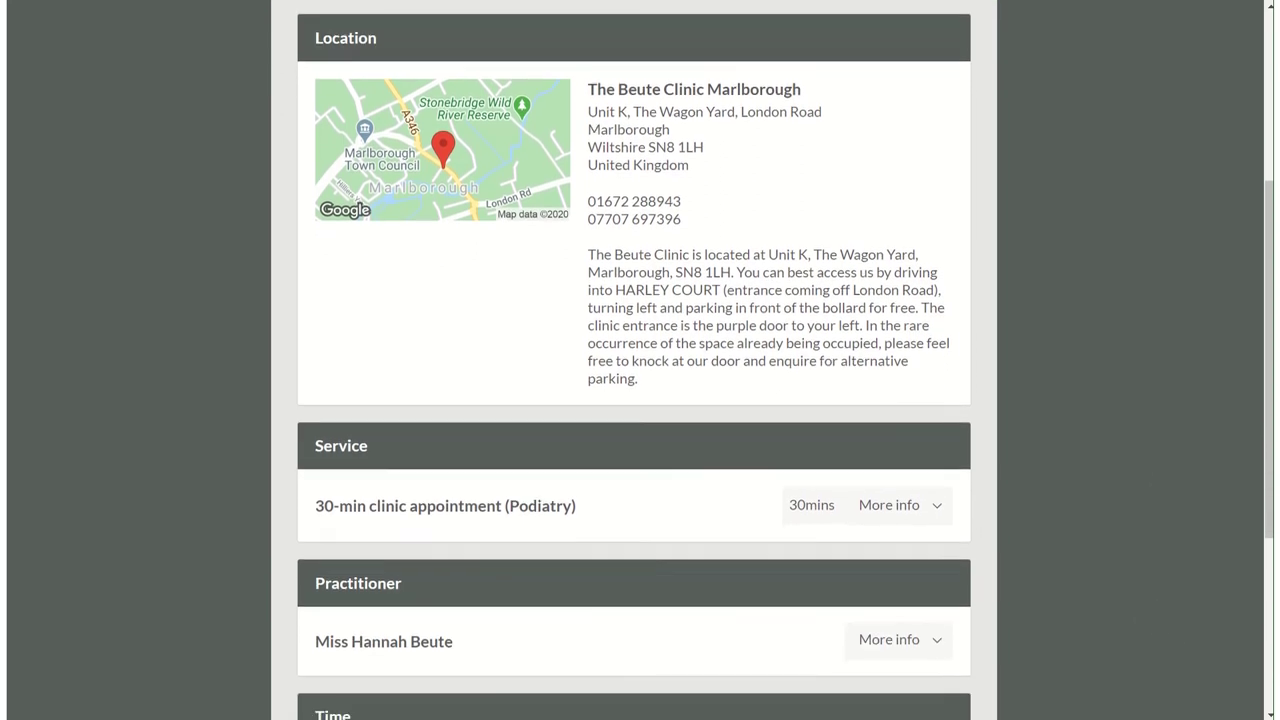
{"action": "scroll", "coordinate": [1147, 573], "scroll_direction": "down", "scroll_amount": 2}
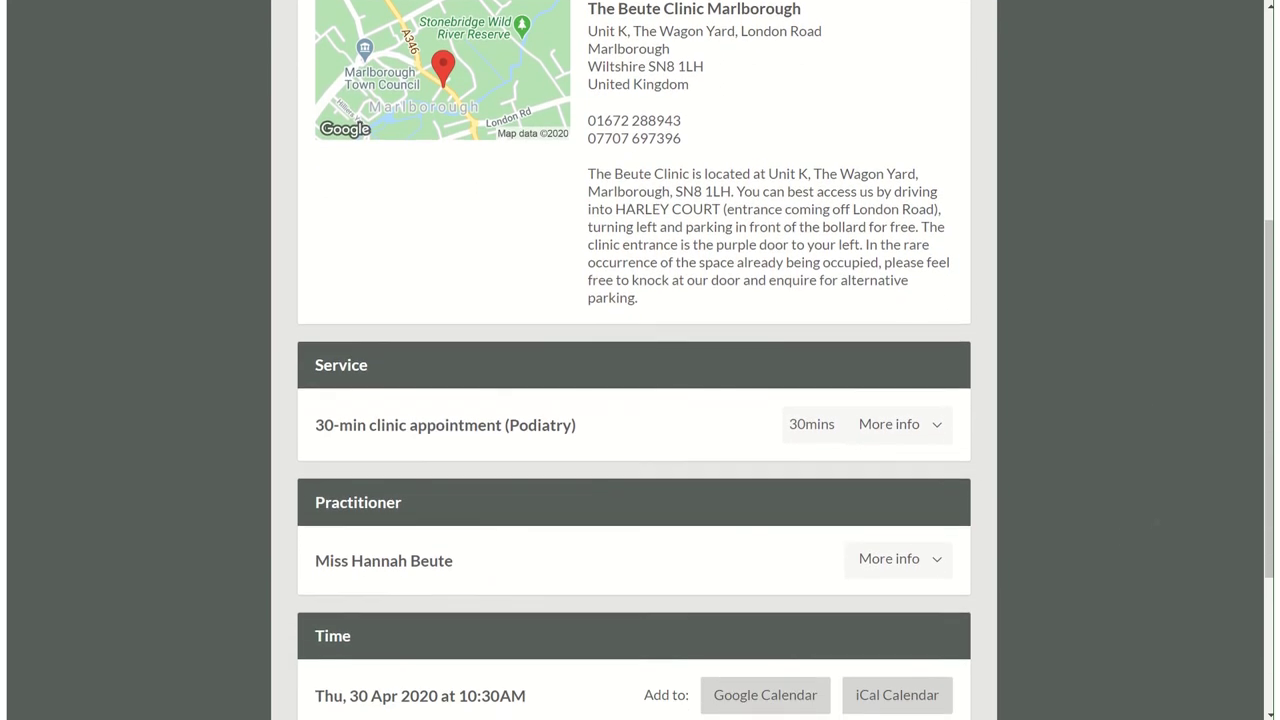
{"action": "scroll", "coordinate": [1137, 600], "scroll_direction": "down", "scroll_amount": 3}
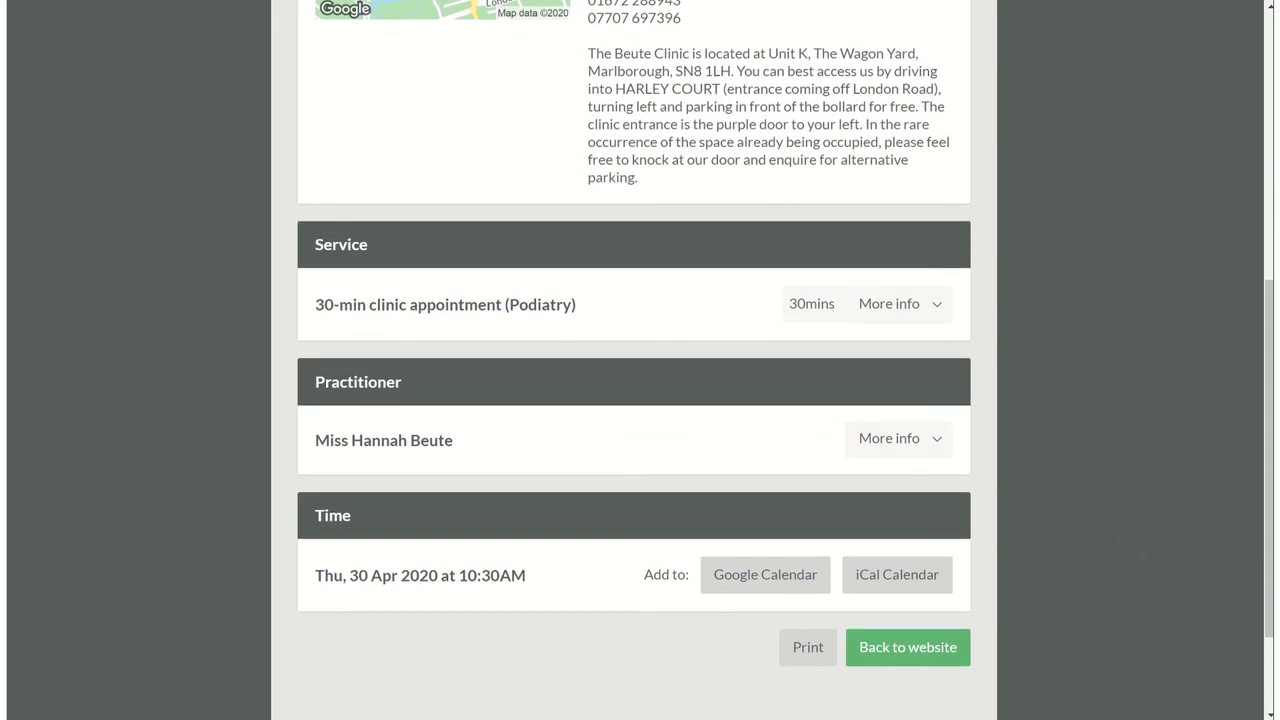
{"action": "scroll", "coordinate": [634, 360], "scroll_direction": "down", "scroll_amount": 1}
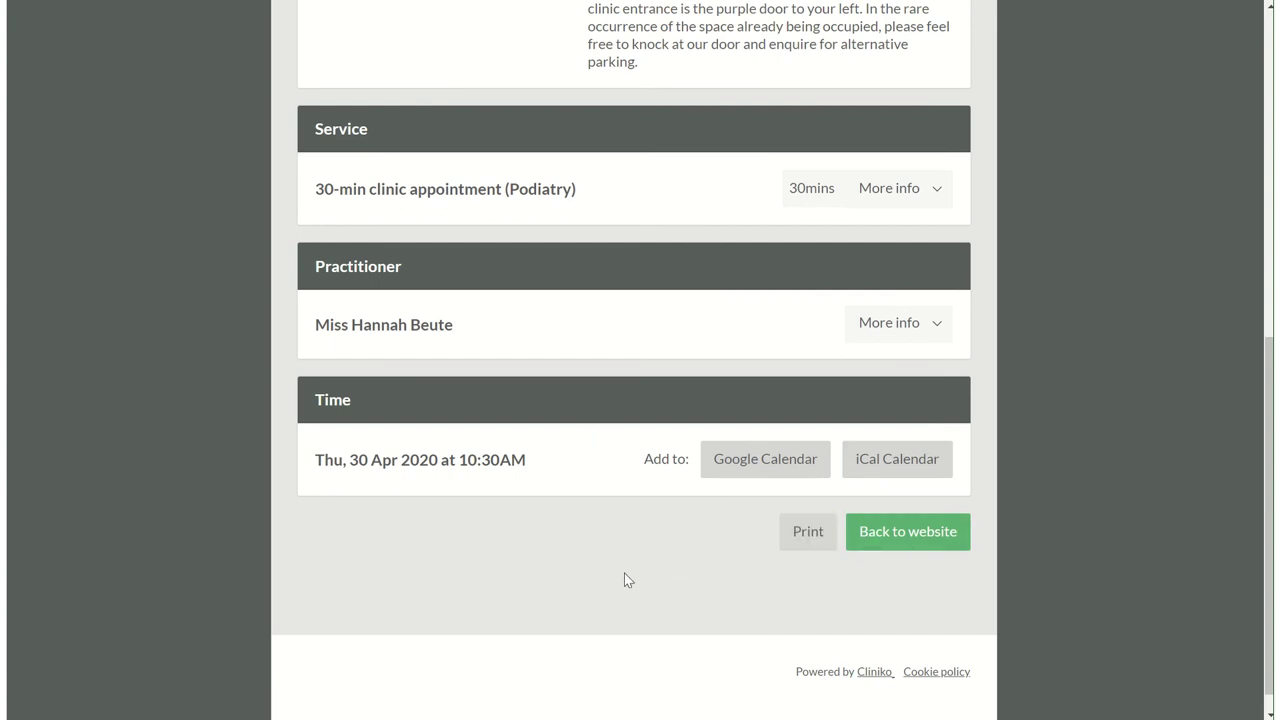
{"action": "left_click", "coordinate": [918, 541]}
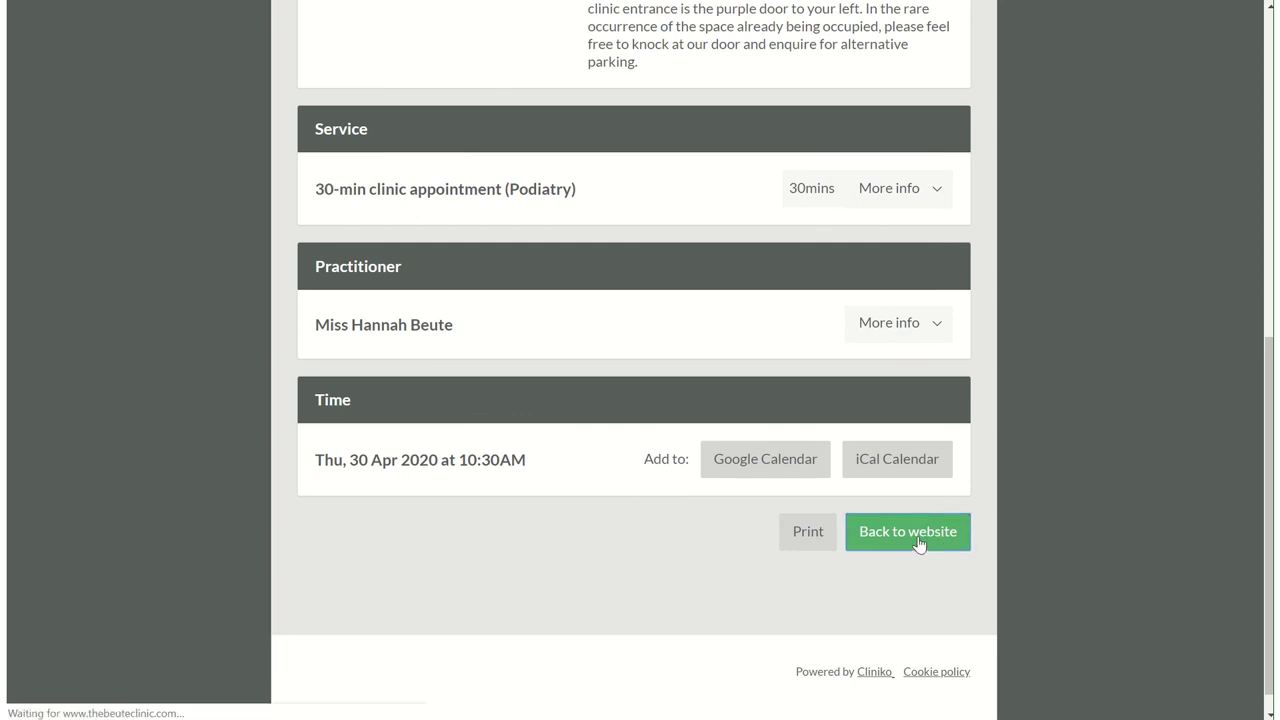